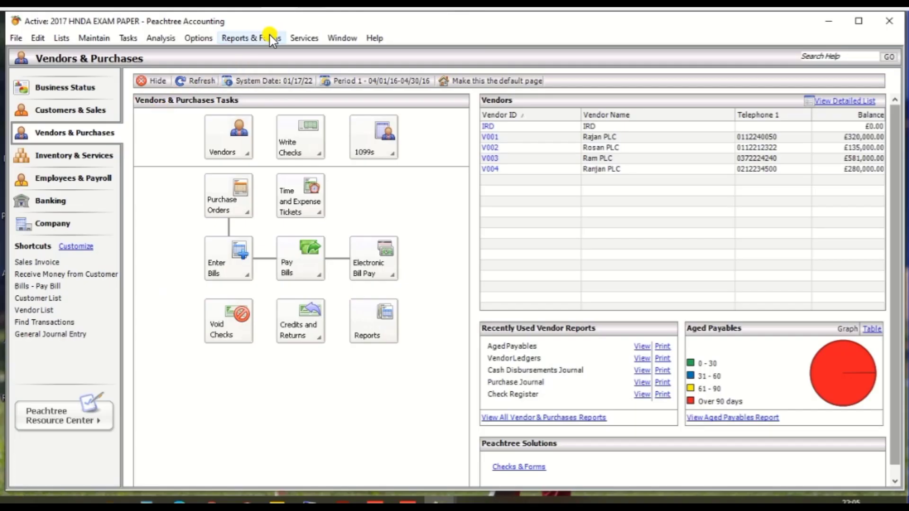
- Open the Aged Payables report from the Accounts Payable reports
left_click(263, 37)
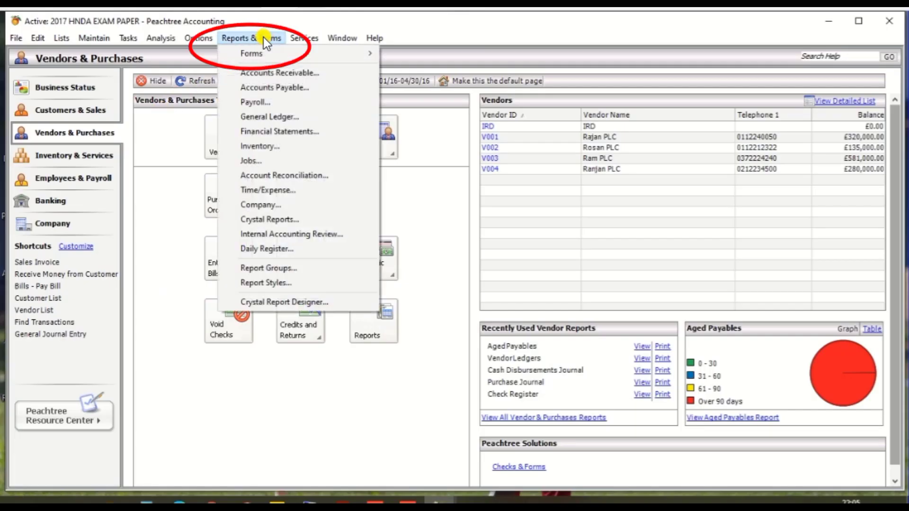
left_click(259, 89)
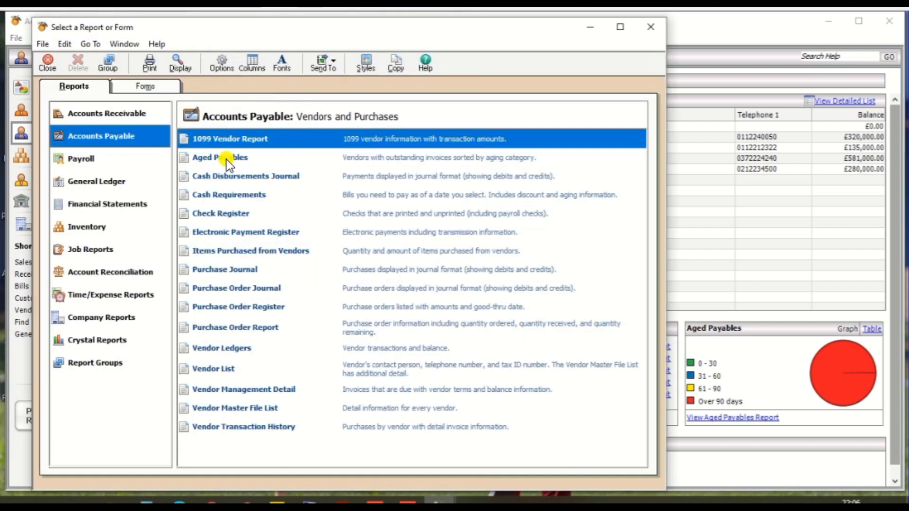
left_click(230, 159)
double_click(230, 159)
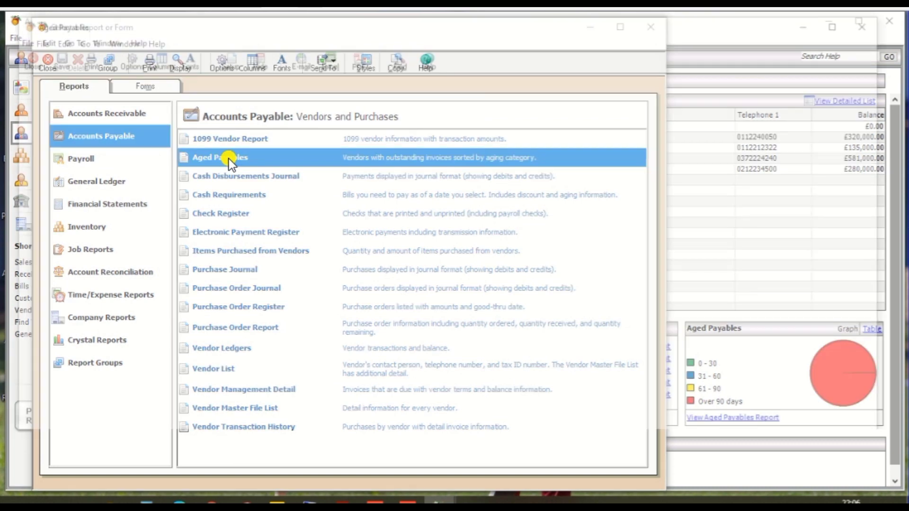
- Set the Aged Payables report's date option to Exact Date, as of Mar 24, 2017, and run the report
left_click(125, 58)
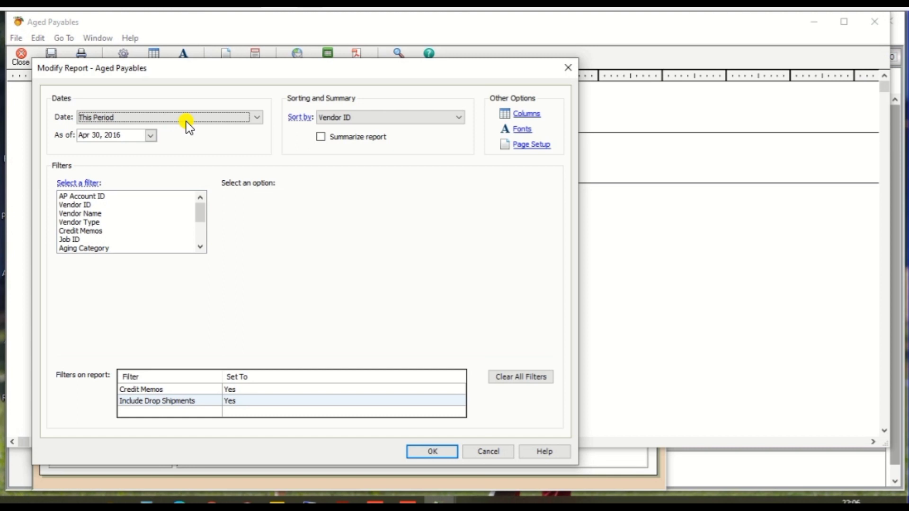
left_click(198, 117)
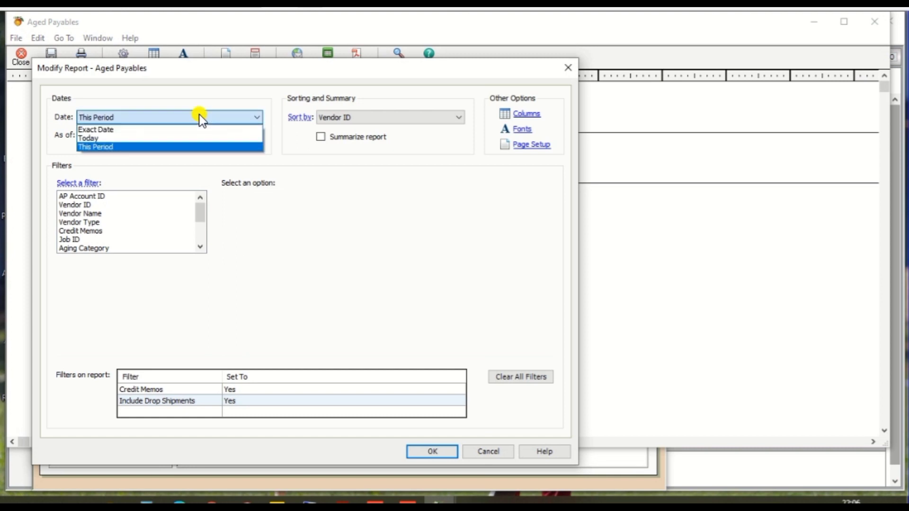
left_click(145, 131)
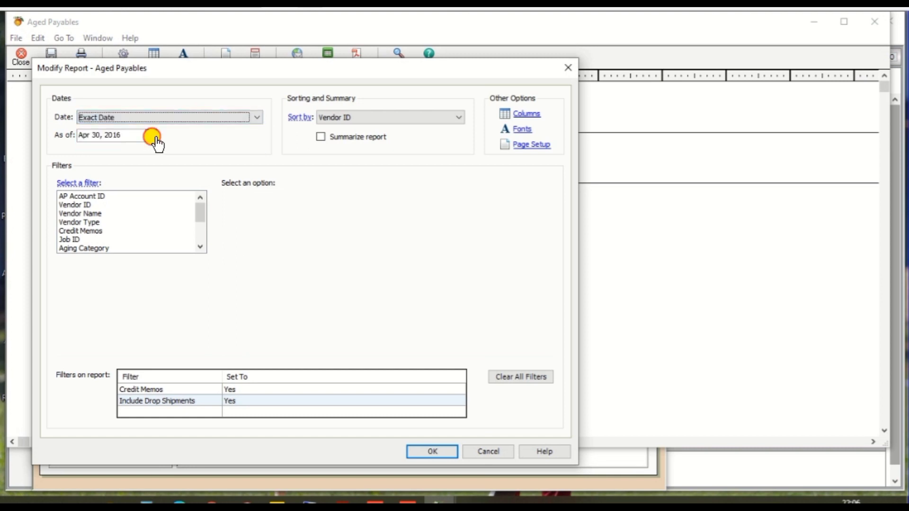
left_click(153, 136)
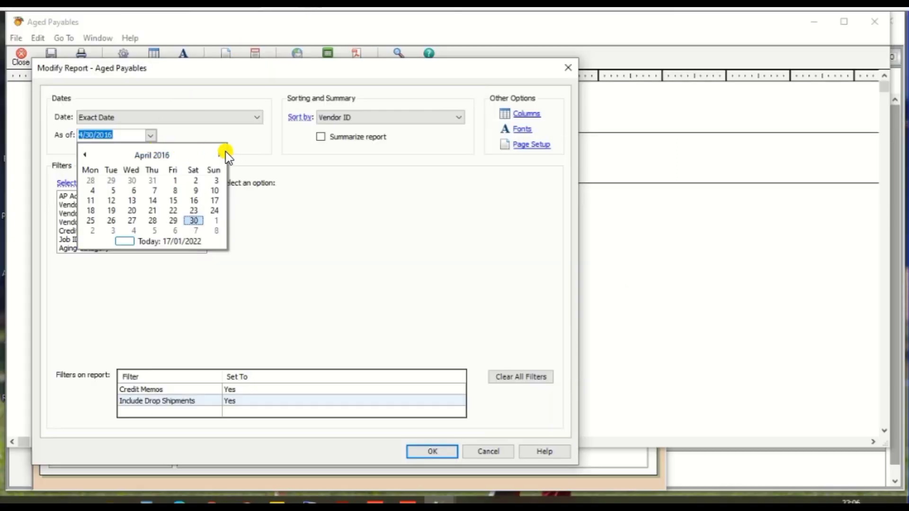
left_click(217, 154)
left_click(216, 155)
left_click(217, 154)
left_click(216, 155)
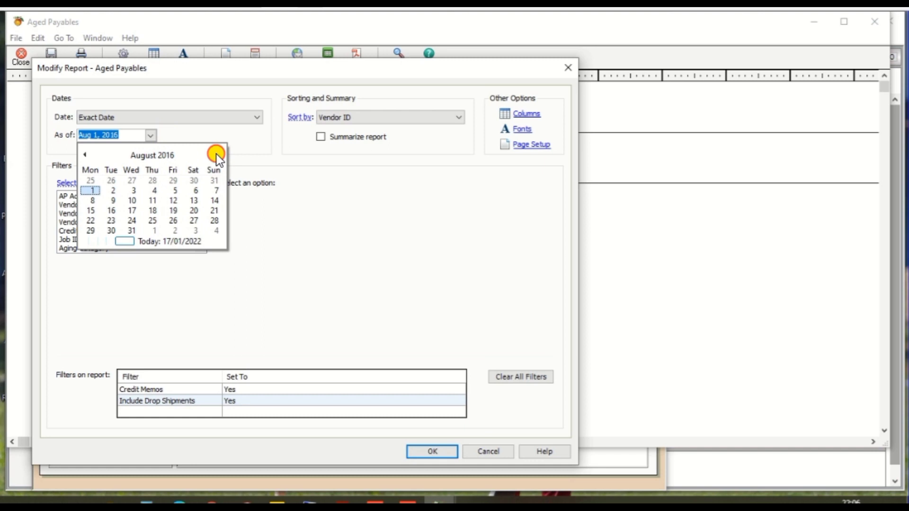
left_click(217, 155)
left_click(217, 155)
left_click(217, 155)
left_click(217, 155)
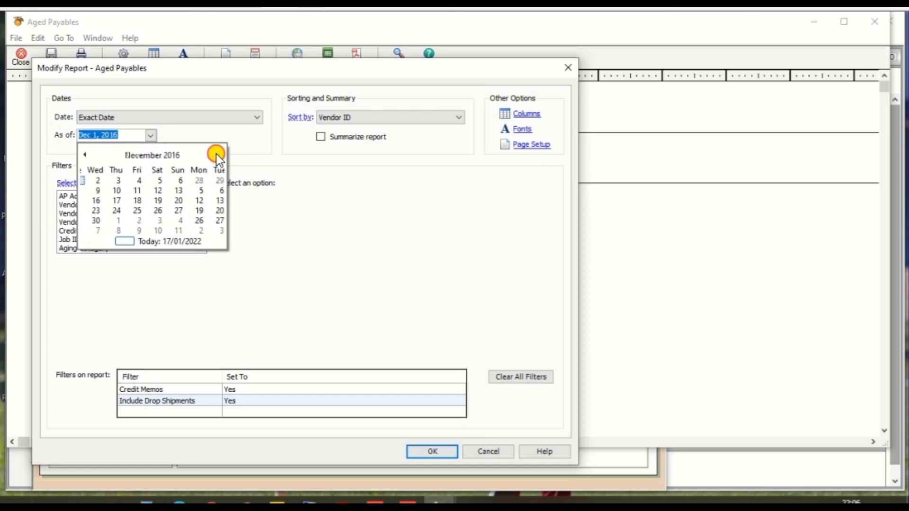
left_click(217, 155)
left_click(217, 155)
left_click(217, 155)
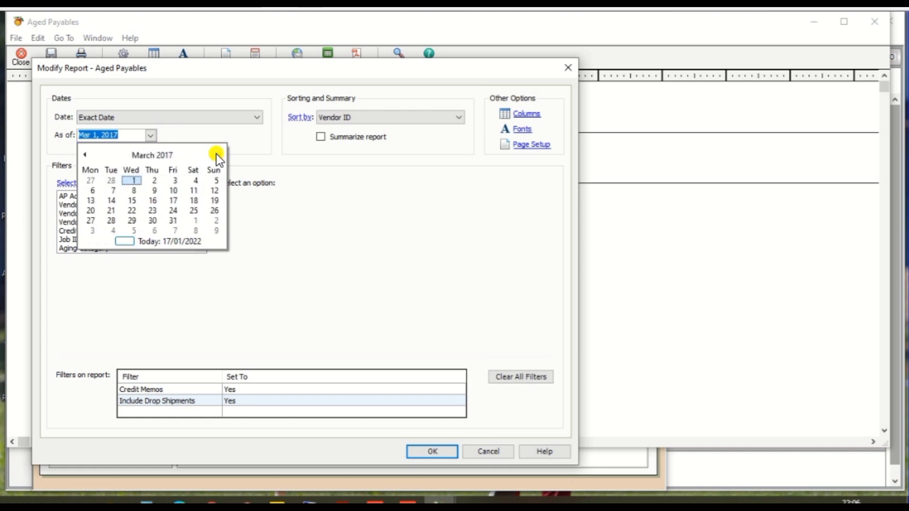
left_click(173, 213)
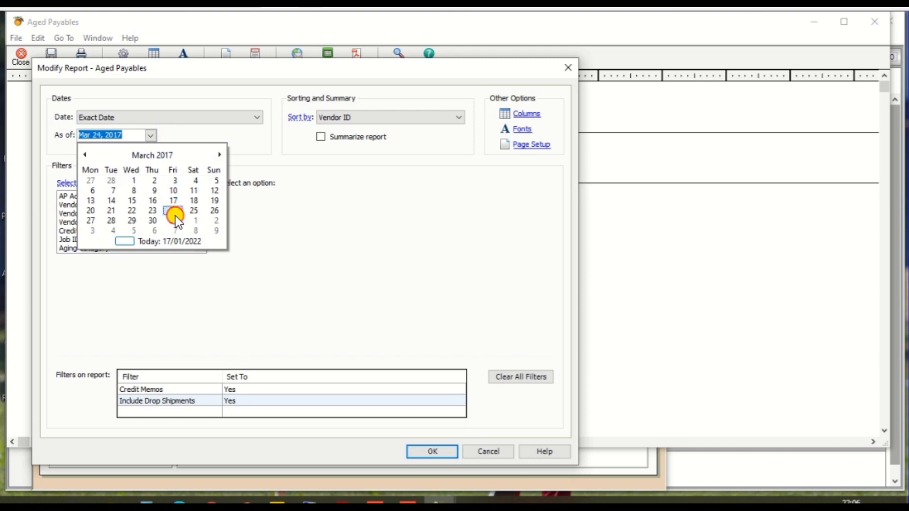
left_click(433, 451)
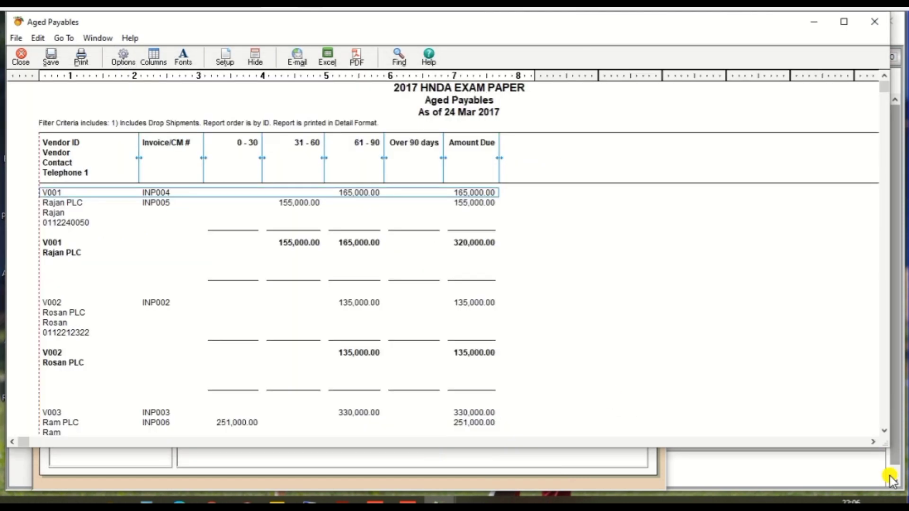
- Review the outstanding invoices of each vendor in the Aged Payables report, including INP001 of V004, and close the report
left_click(894, 479)
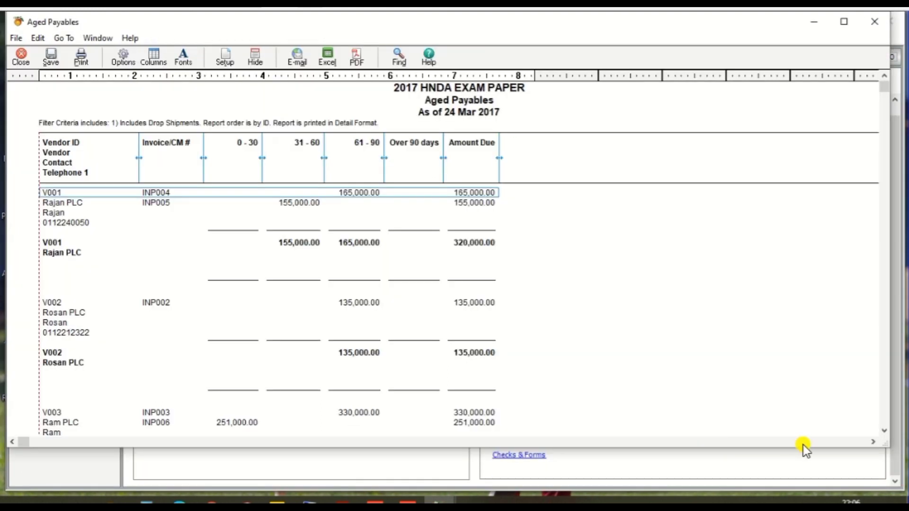
left_click(884, 431)
left_click_drag(884, 428, 884, 429)
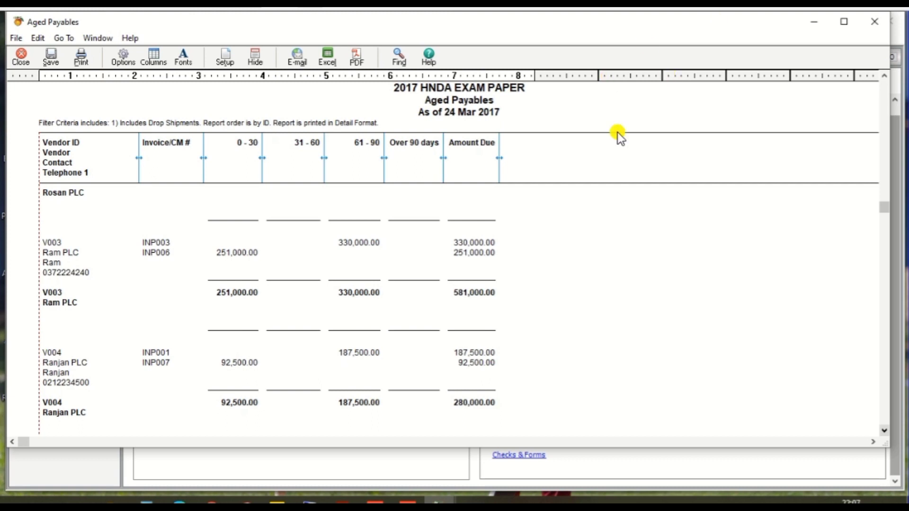
left_click(870, 29)
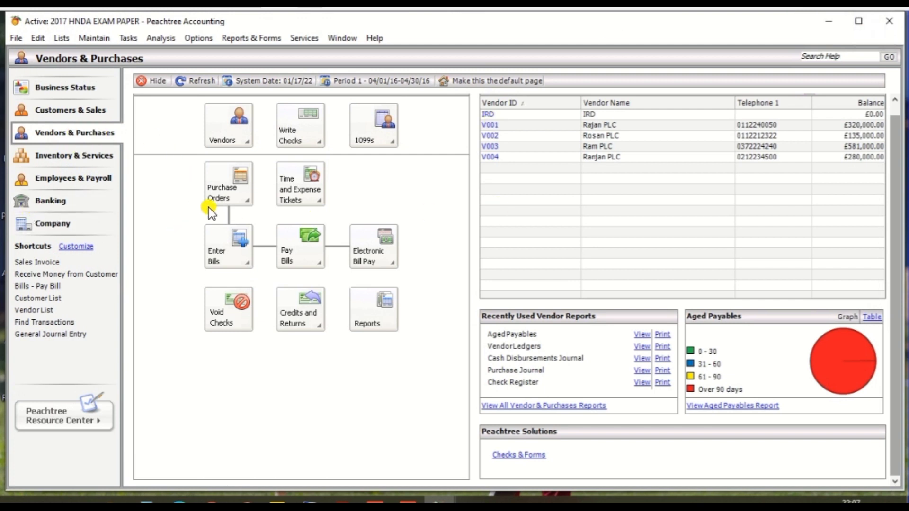
- Start writing a new check from the Pay Bills task and select vendor V004 as its payee
left_click(301, 254)
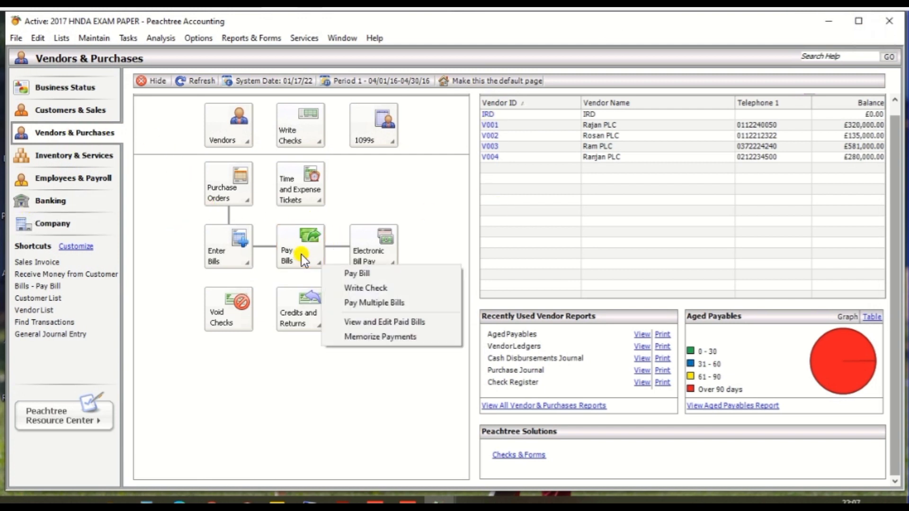
left_click(382, 287)
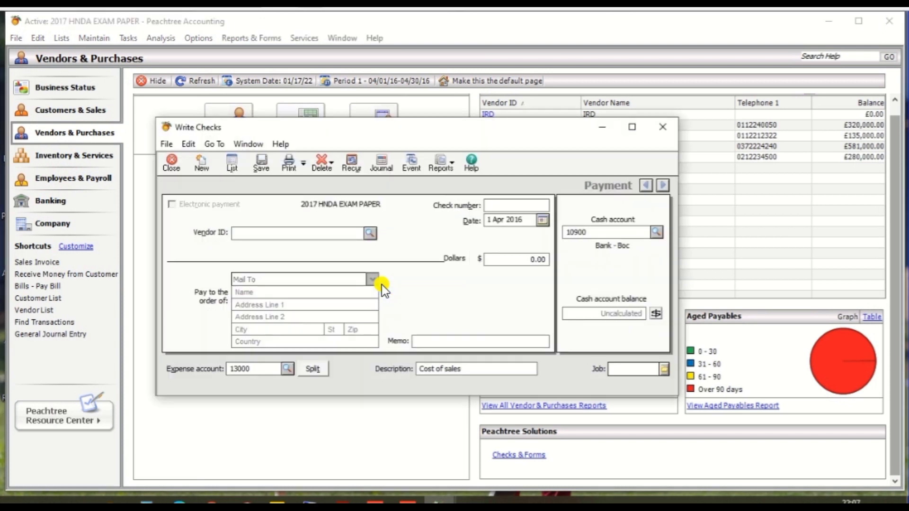
left_click(370, 234)
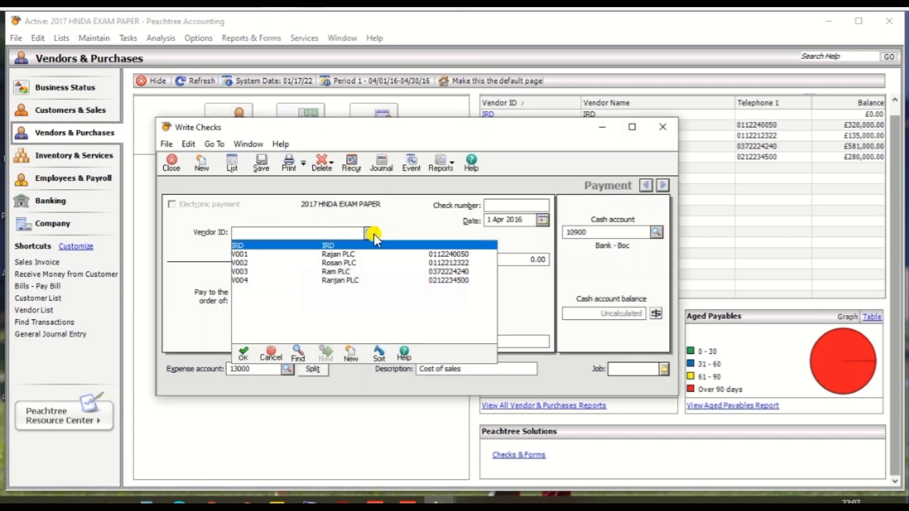
left_click(276, 283)
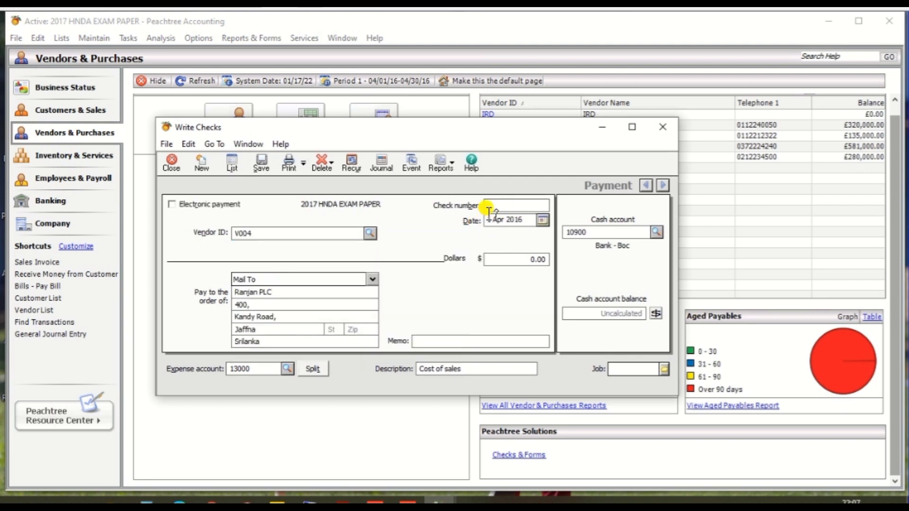
- Look up the V004 cheque number in the exam paper PDF in Adobe Acrobat Reader and enter 130601 as the check number
key("alt+Tab")
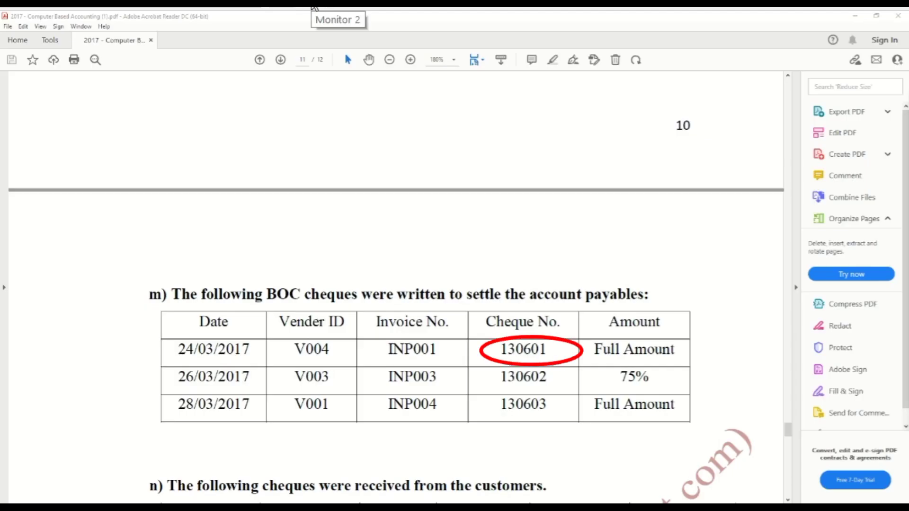
key("alt+Tab")
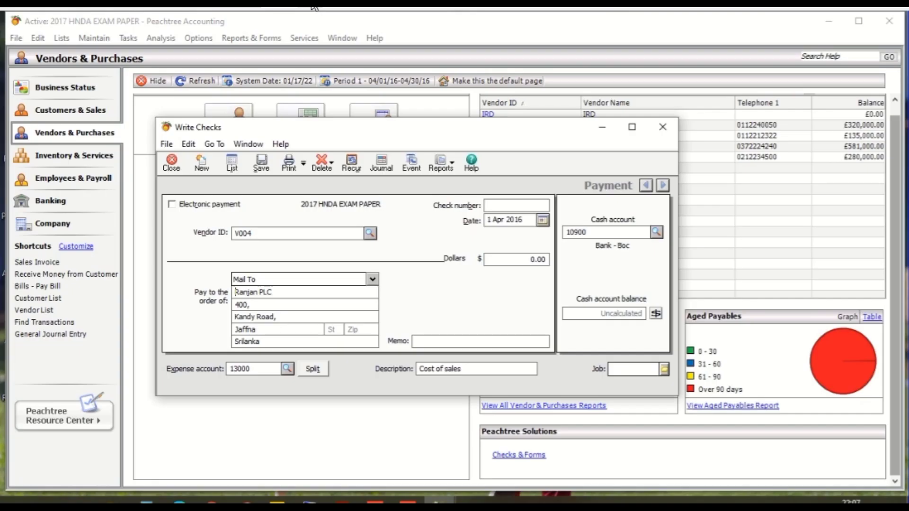
left_click(490, 203)
type("1601")
key("Tab")
key("alt+F4")
key("alt+Tab")
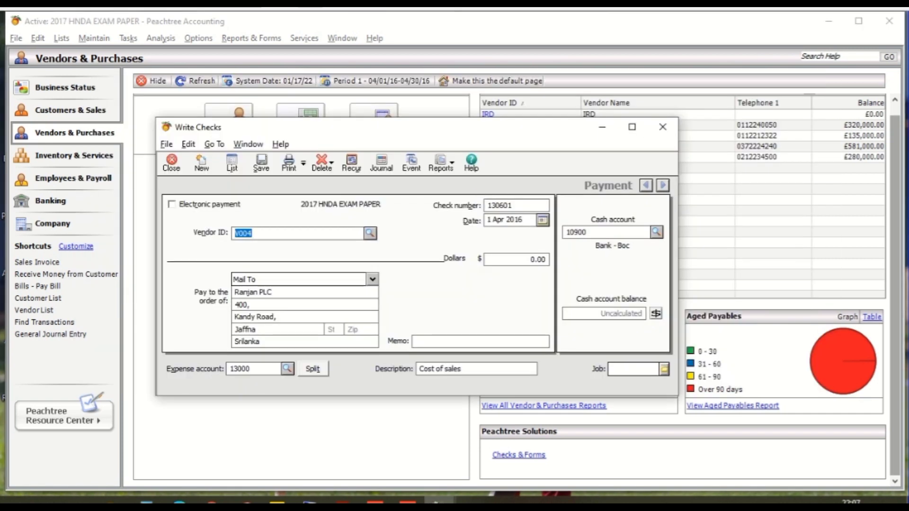
- Consult the V004 row in the exam paper PDF, and set the check's amount to 187,500.00 and its date to 24 Mar 2017
key("alt+Tab")
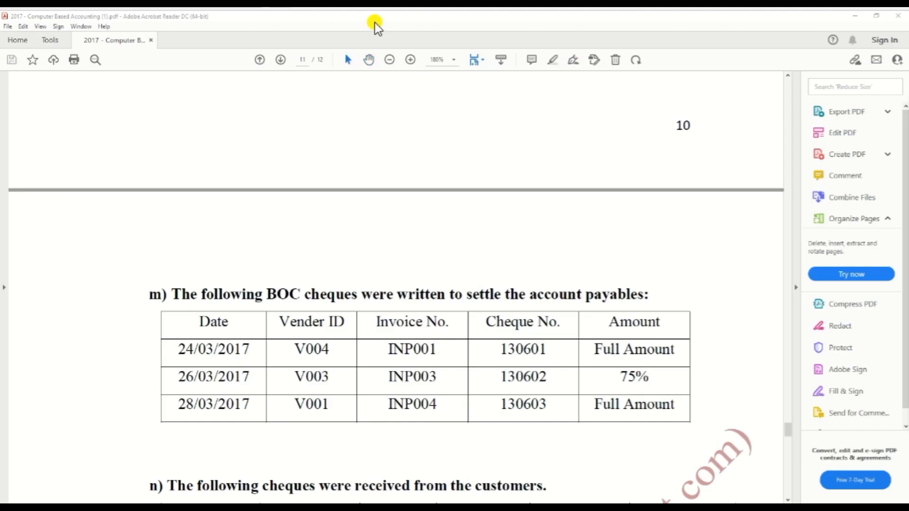
key("alt+Tab")
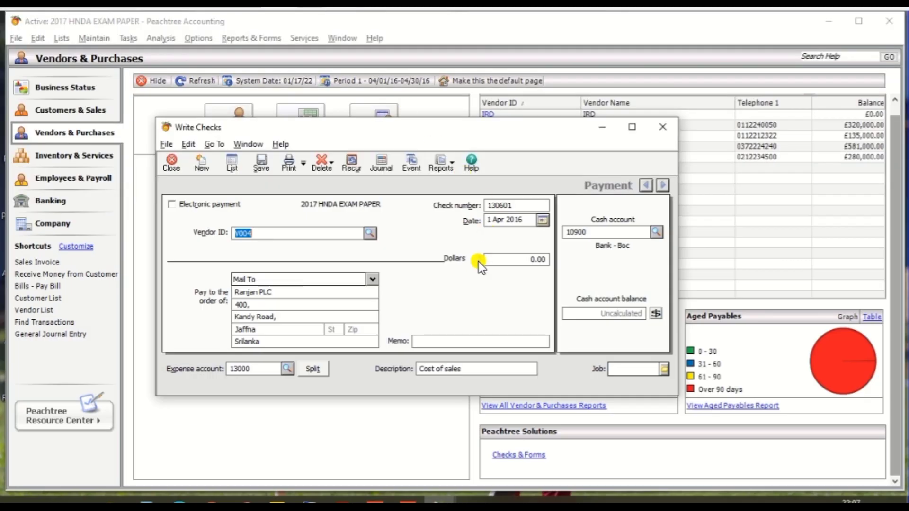
left_click(515, 262)
type("187500")
left_click(521, 219)
type("24")
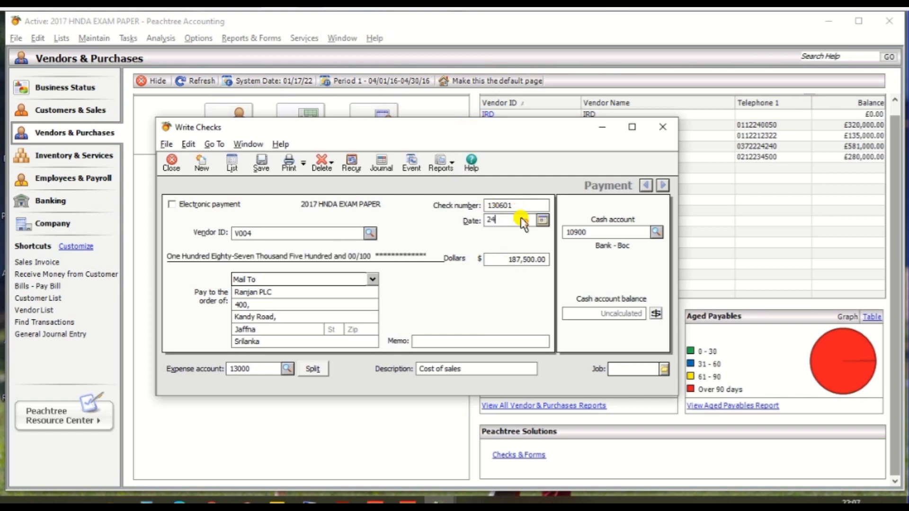
type("032017")
key("Tab")
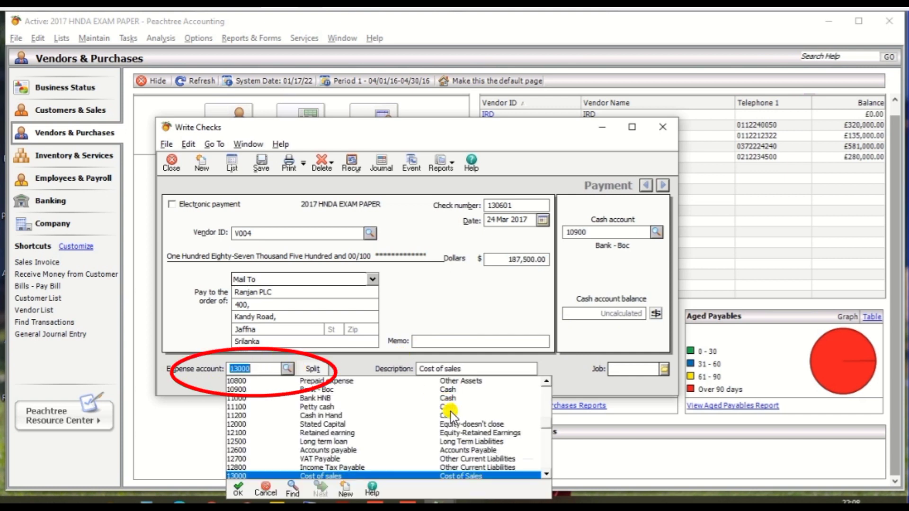
- Set the check's expense account to 12600 Accounts payable and save the check
scroll(546, 475, "down", 3)
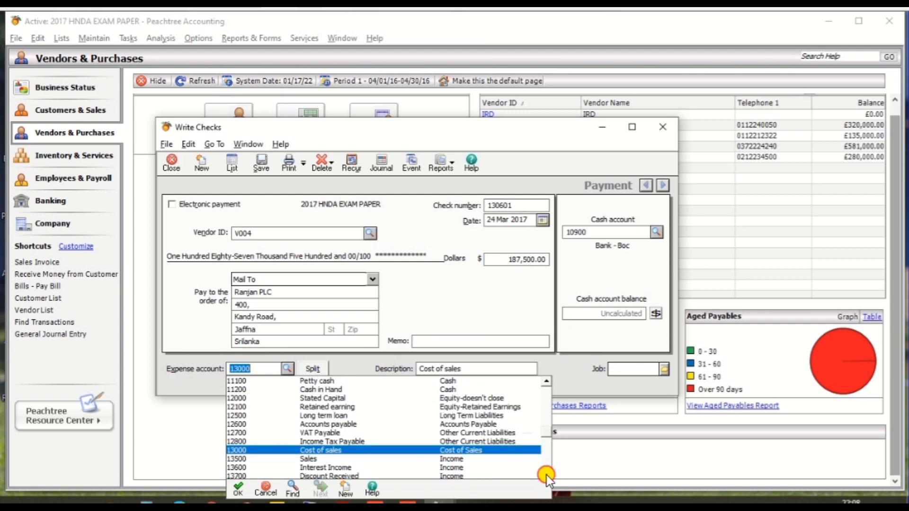
scroll(546, 475, "down", 2)
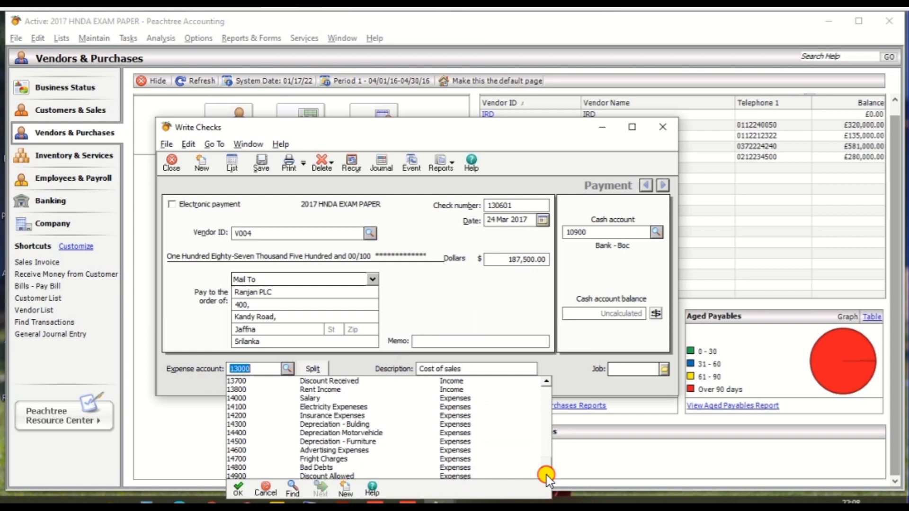
left_click(546, 382)
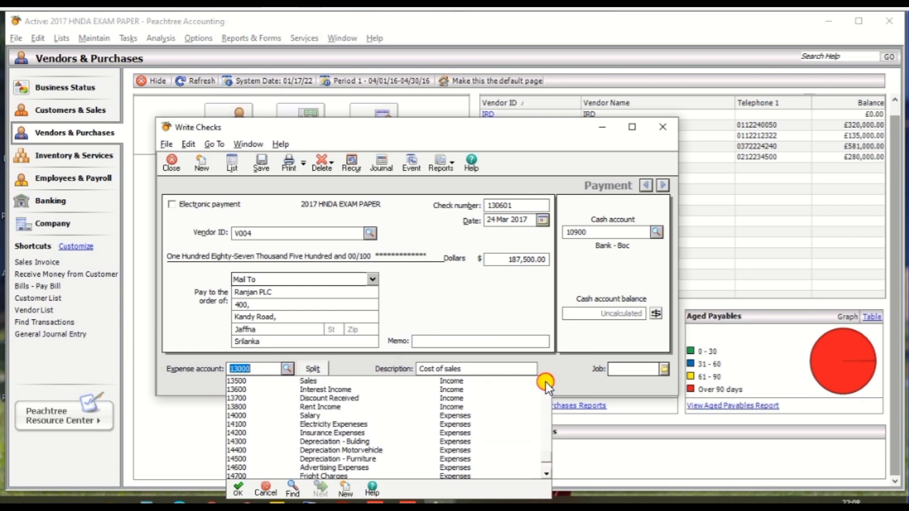
left_click(546, 381)
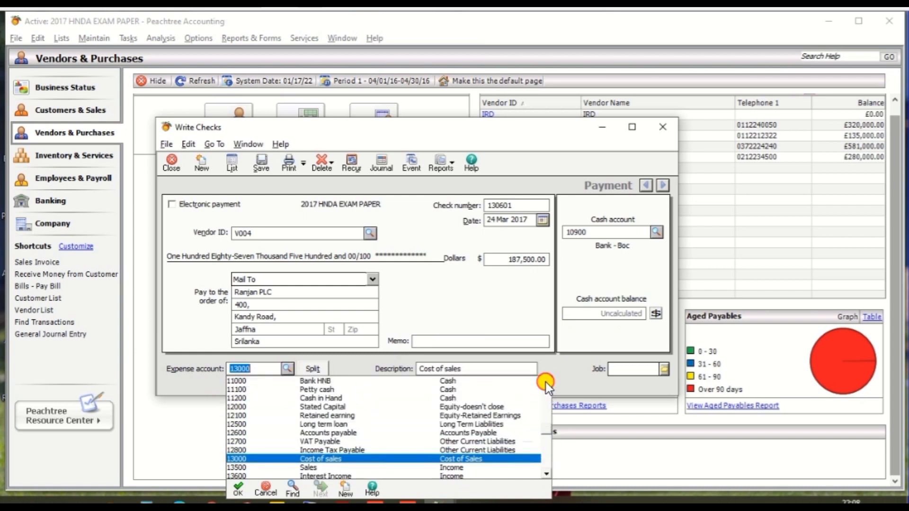
left_click(546, 381)
left_click(546, 382)
left_click(547, 382)
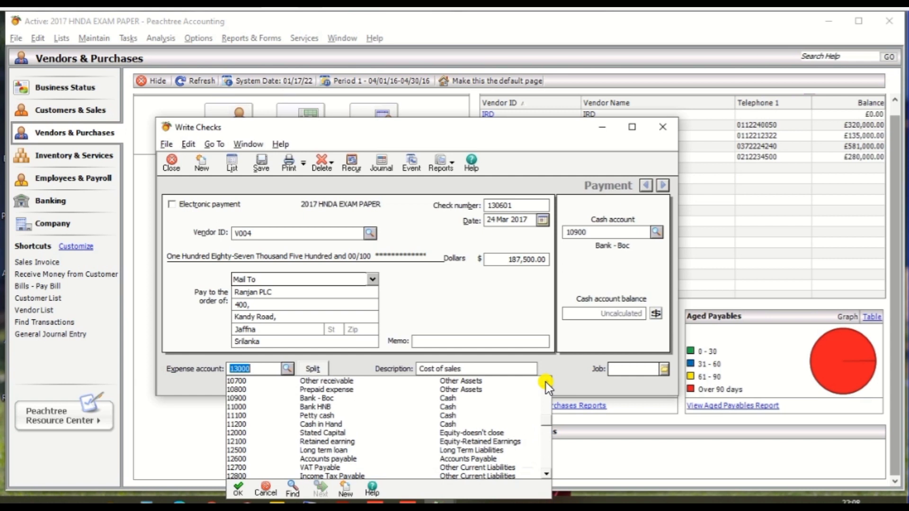
double_click(347, 455)
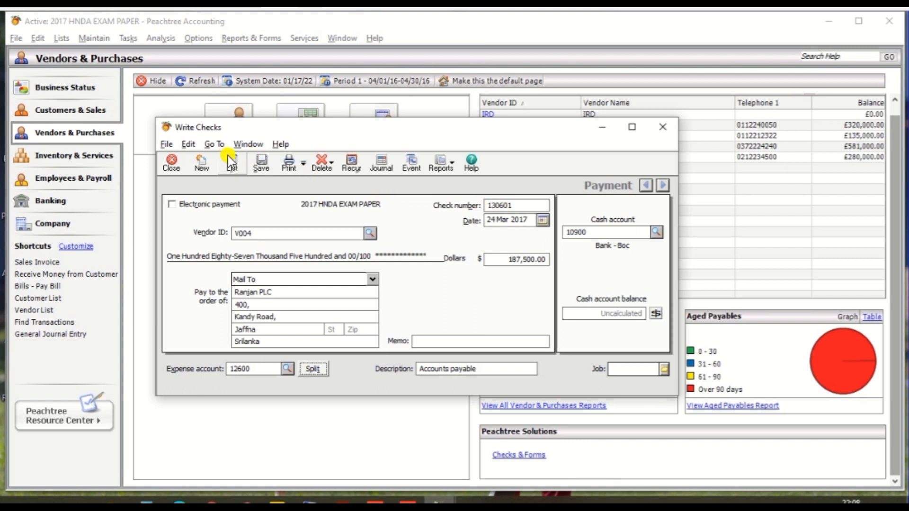
left_click(262, 162)
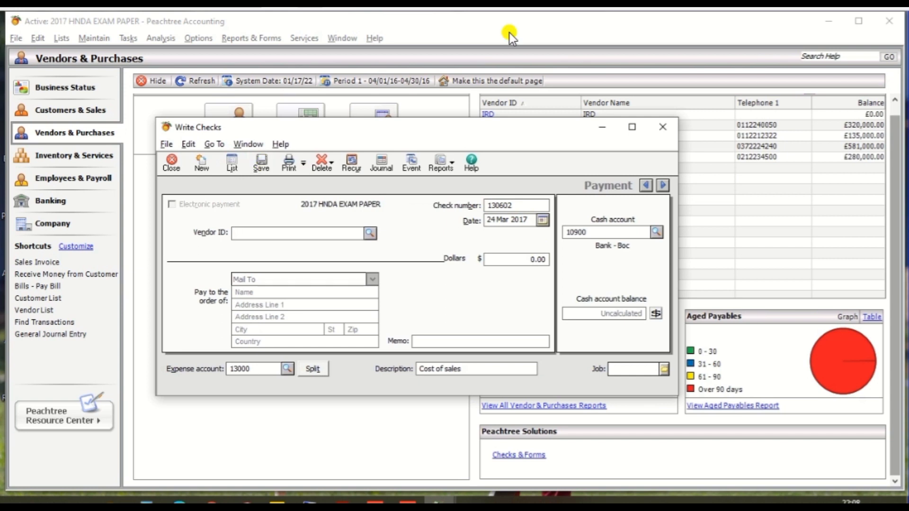
- Consult the V003 row of the cheque table in the exam paper PDF, and close the Write Checks window in Peachtree
key("alt+Tab")
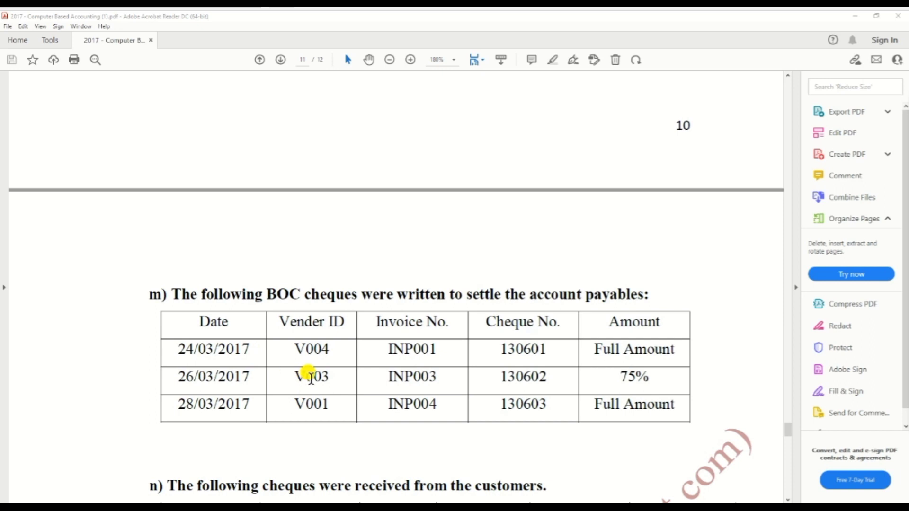
mouse_move(364, 372)
left_mouse_down()
mouse_move(322, 348)
mouse_move(362, 374)
left_mouse_up()
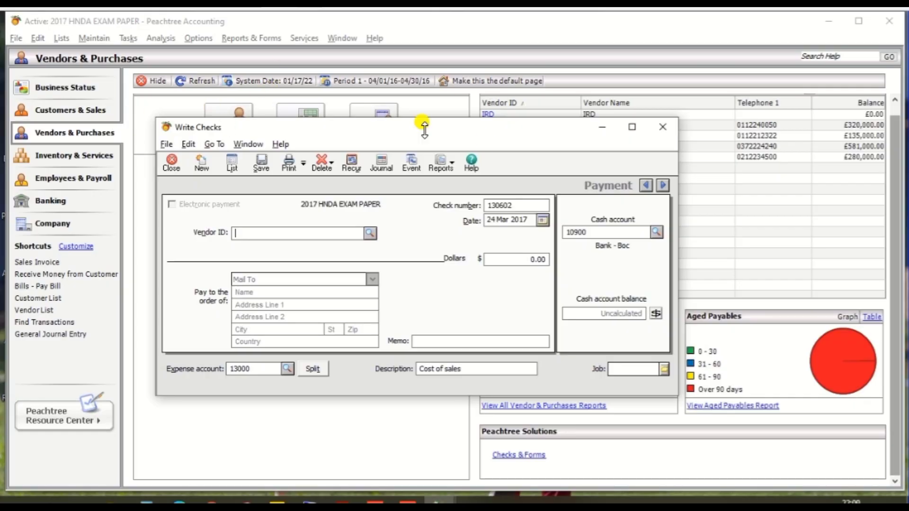
left_click(662, 127)
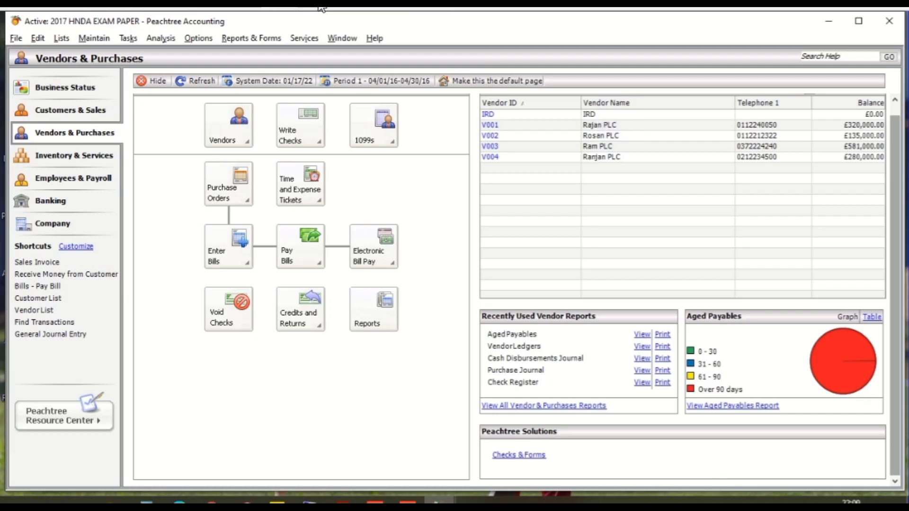
- Open the Aged Payables report from the Accounts Payable reports
left_click(243, 40)
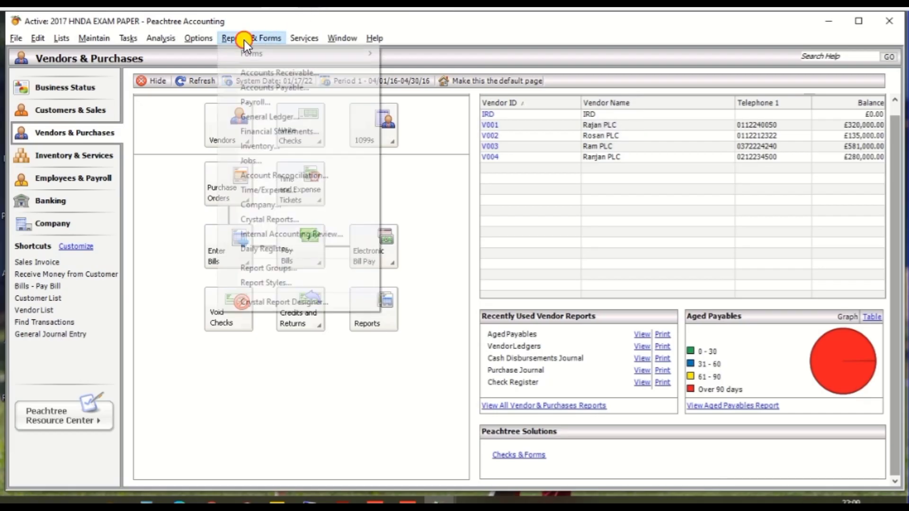
left_click(264, 88)
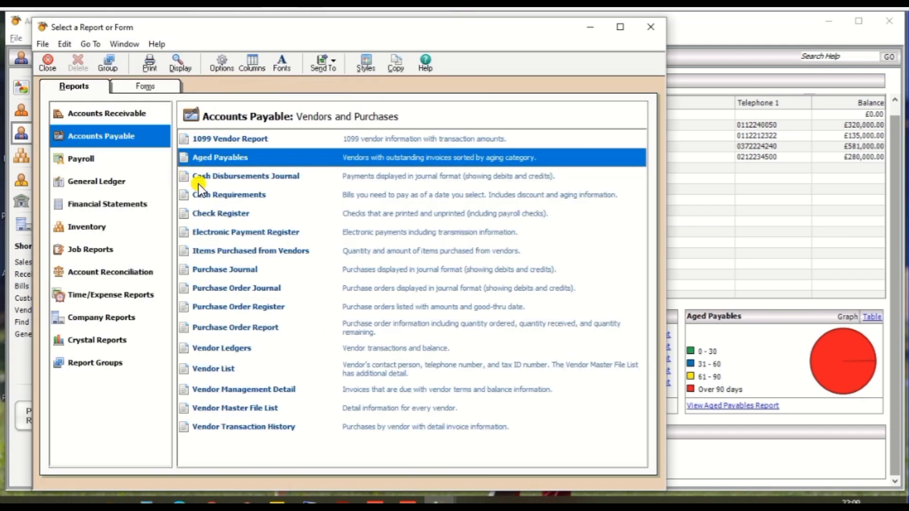
double_click(238, 158)
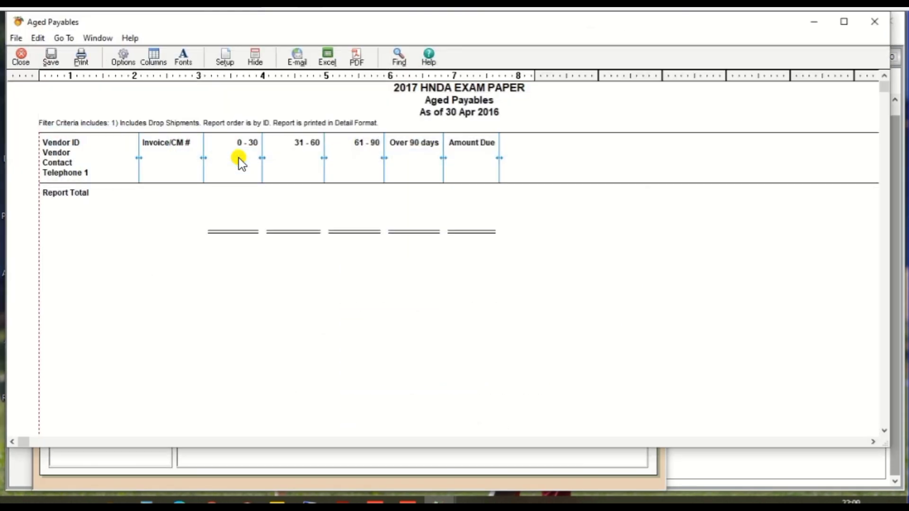
- Set the Aged Payables report to an exact date as of 26 Mar 2017 and display it
left_click(122, 58)
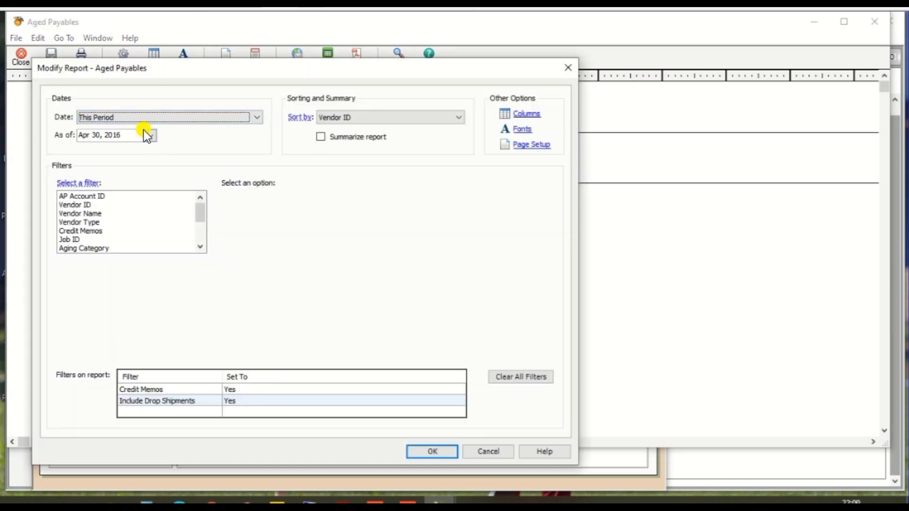
left_click(231, 116)
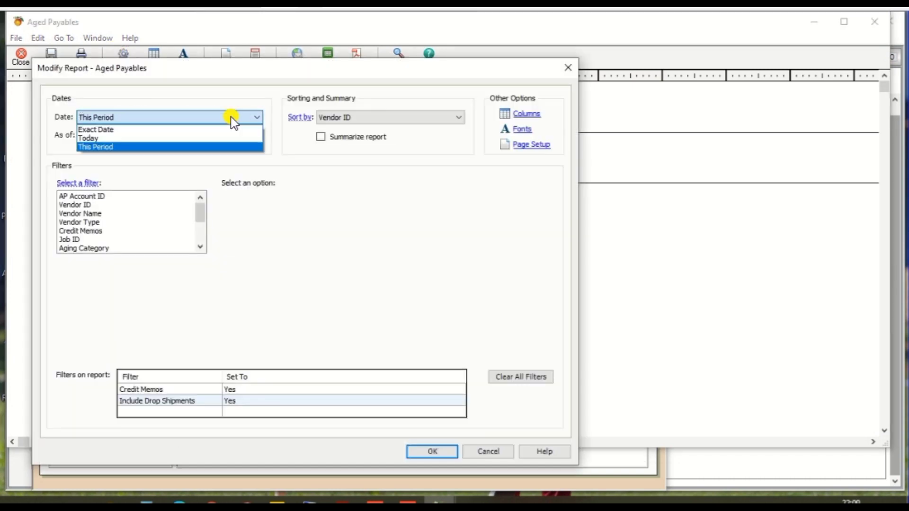
left_click(139, 131)
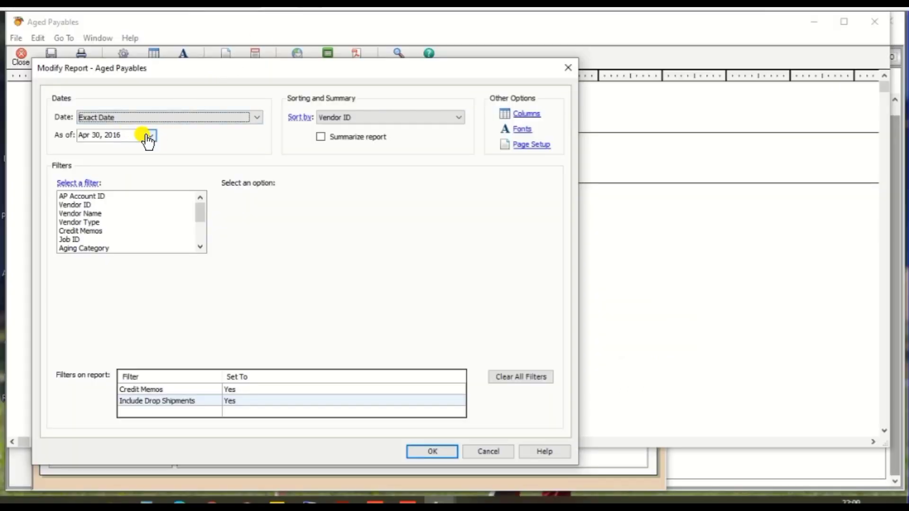
left_click(151, 135)
left_click(220, 155)
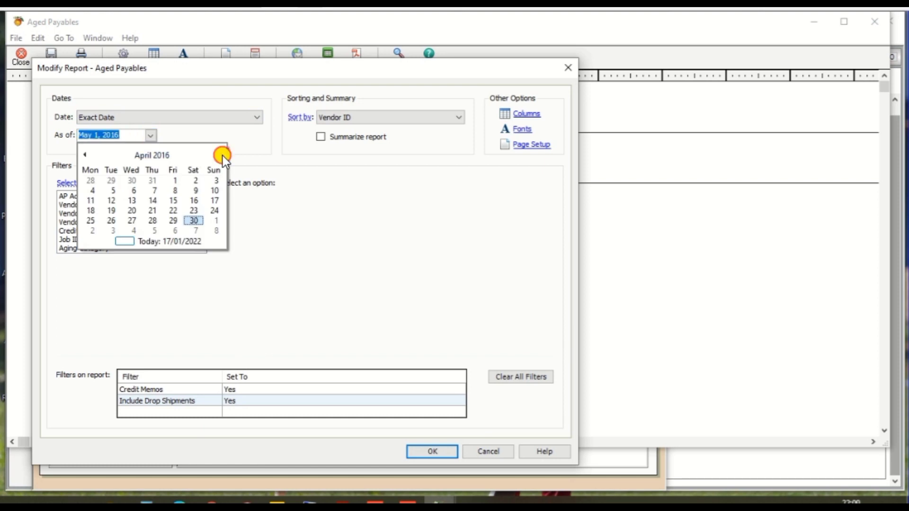
left_click(222, 155)
left_click(222, 155)
left_click(221, 155)
left_click(223, 155)
left_click(222, 155)
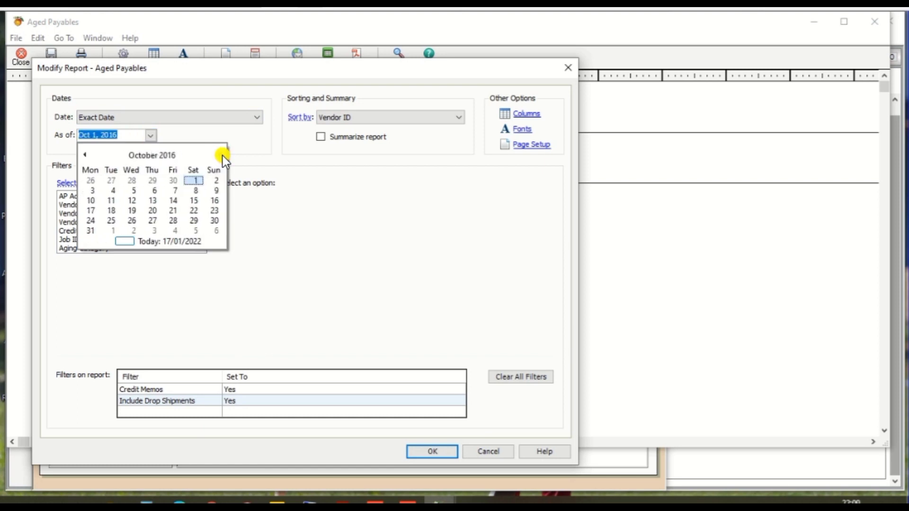
left_click(222, 155)
left_click(222, 155)
left_click(223, 155)
left_click(223, 155)
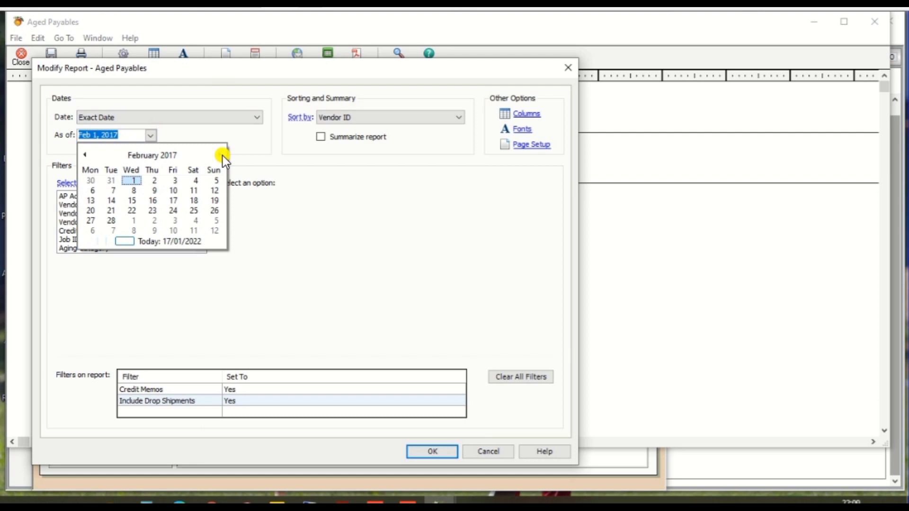
left_click(223, 155)
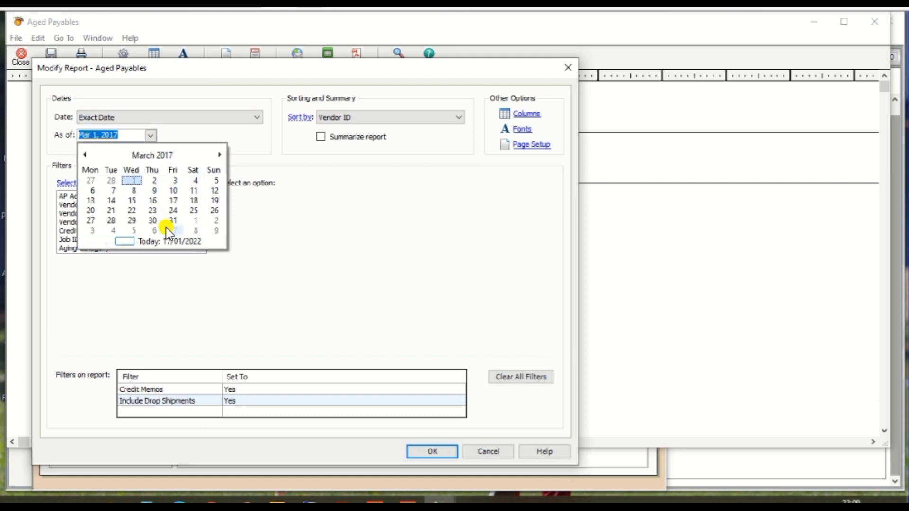
left_click(211, 210)
left_click(427, 451)
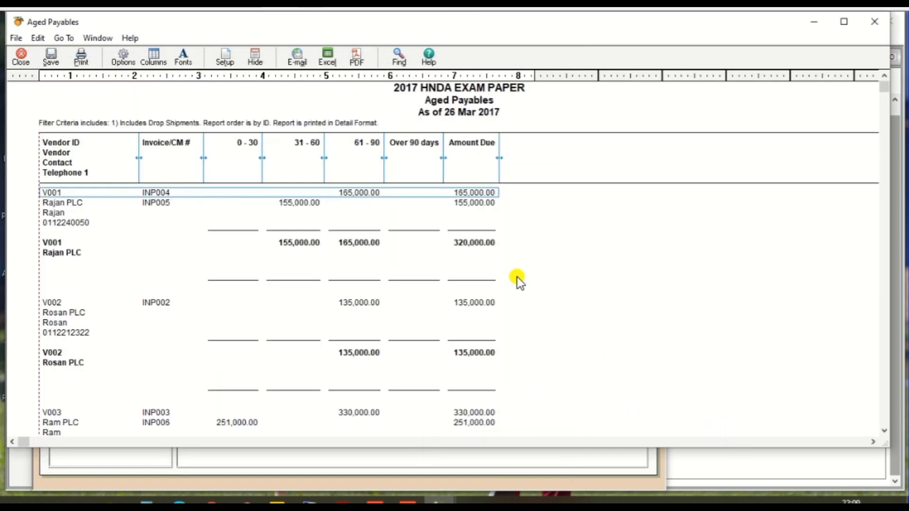
- Compare the V003 row in the exam paper PDF with the amount due on invoice INP003 in the Aged Payables report
left_click(282, 8)
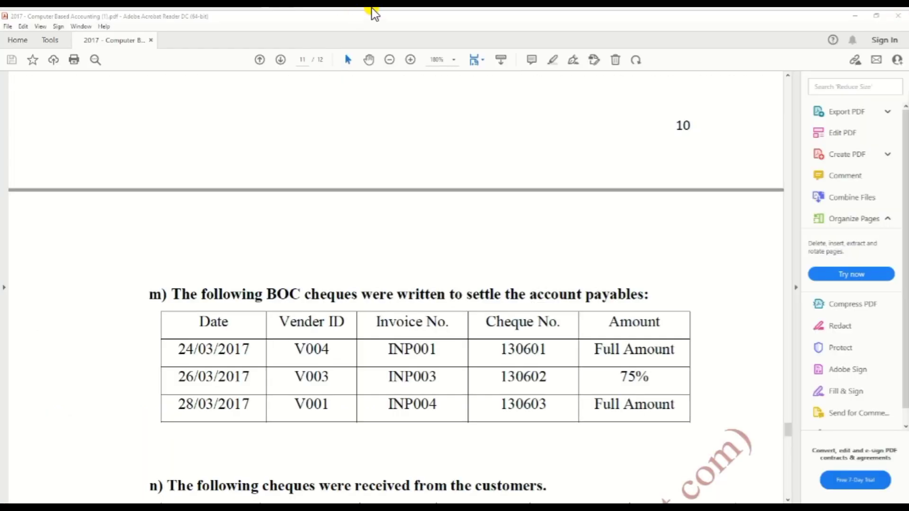
left_click(315, 9)
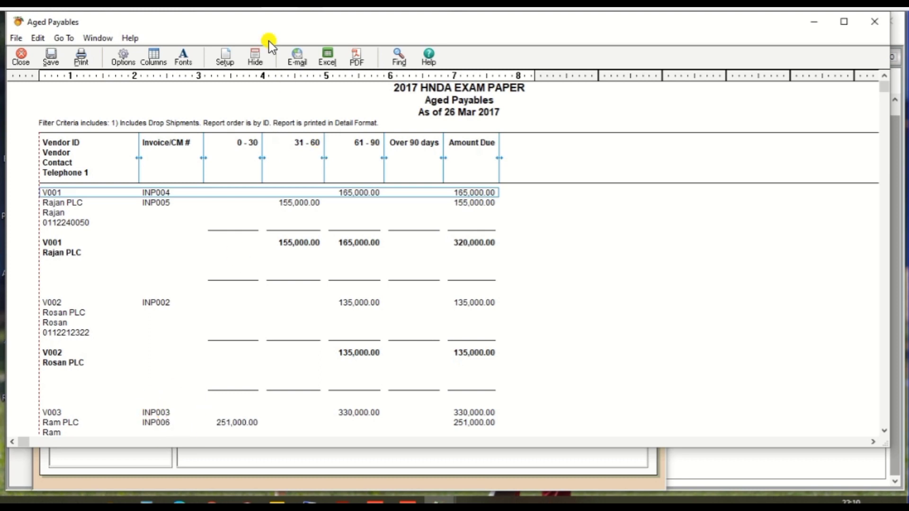
left_click(288, 7)
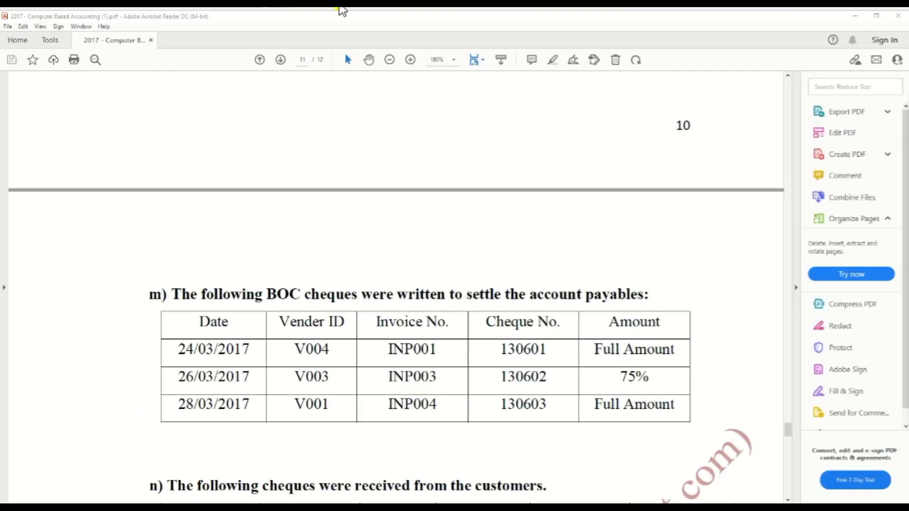
left_click(314, 7)
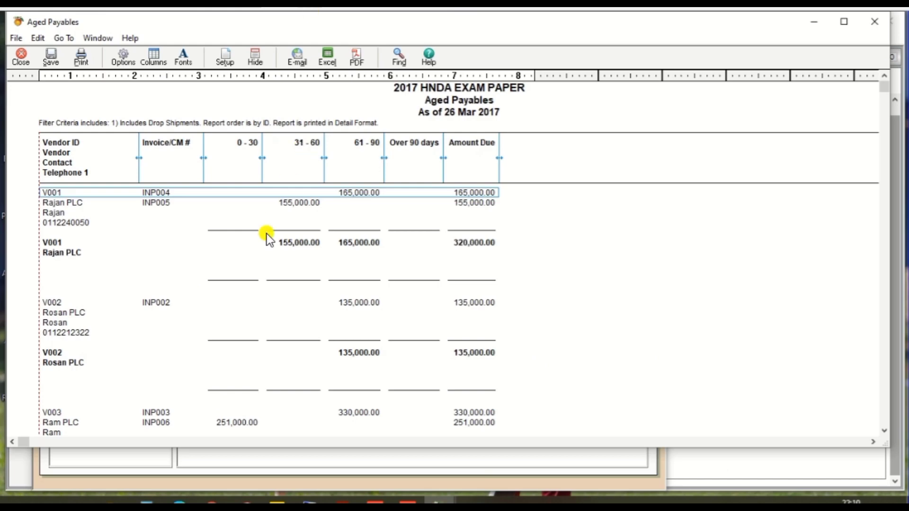
mouse_move(345, 408)
left_mouse_down()
mouse_move(399, 418)
mouse_move(376, 420)
mouse_move(368, 441)
left_mouse_up()
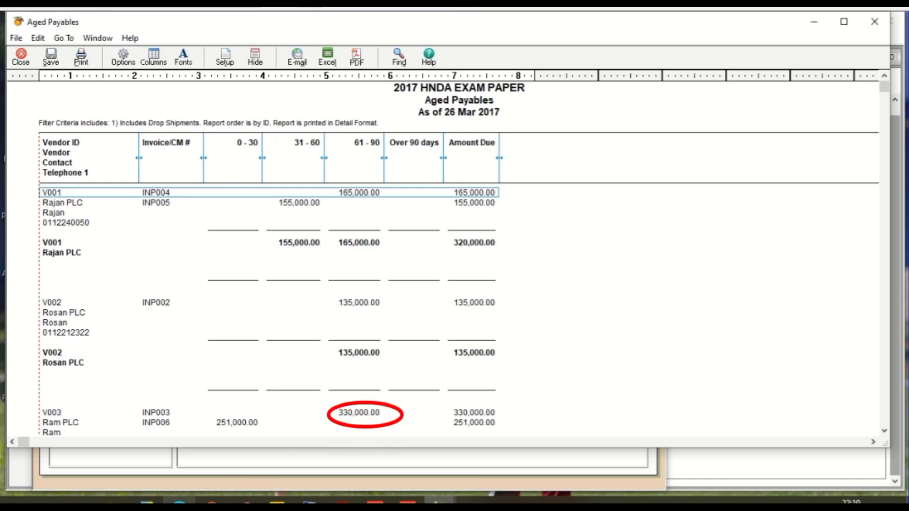
- Switch to Calculator and compute 75% of the V003 invoice amount as 330000 × 0.75
mouse_move(147, 502)
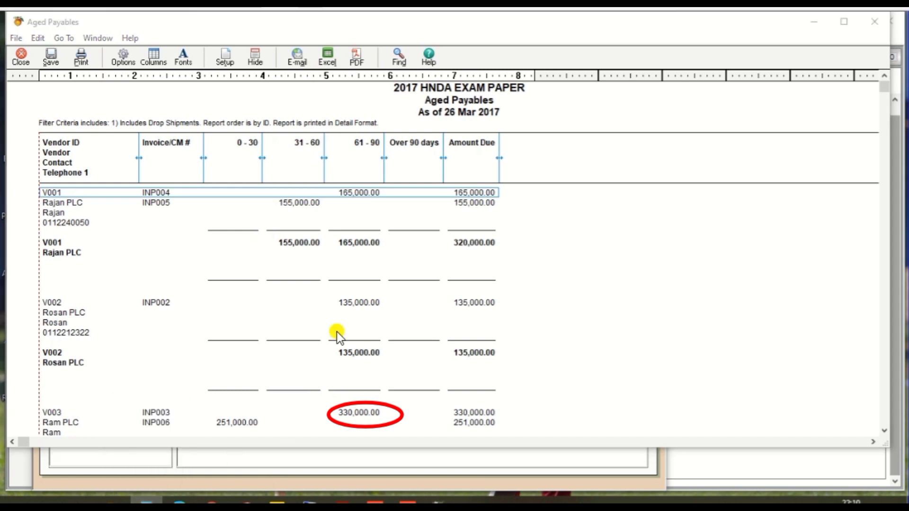
left_click(310, 9)
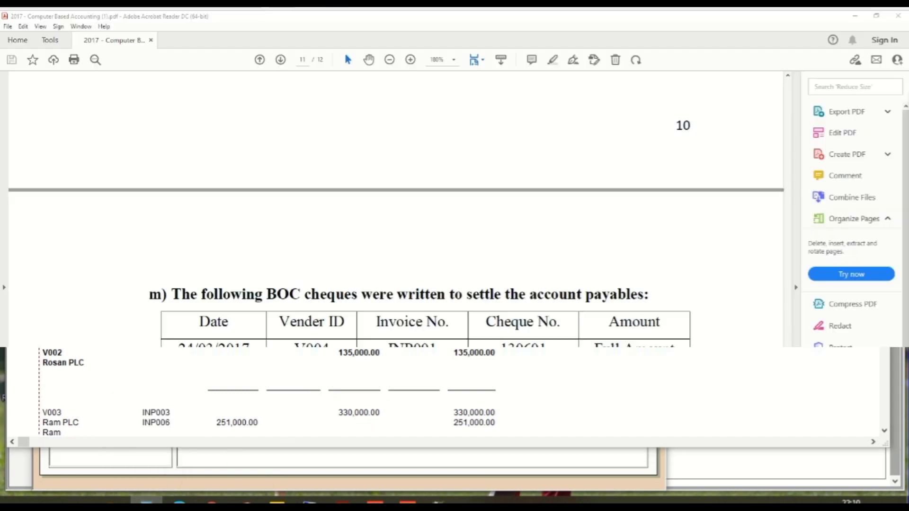
key("Escape")
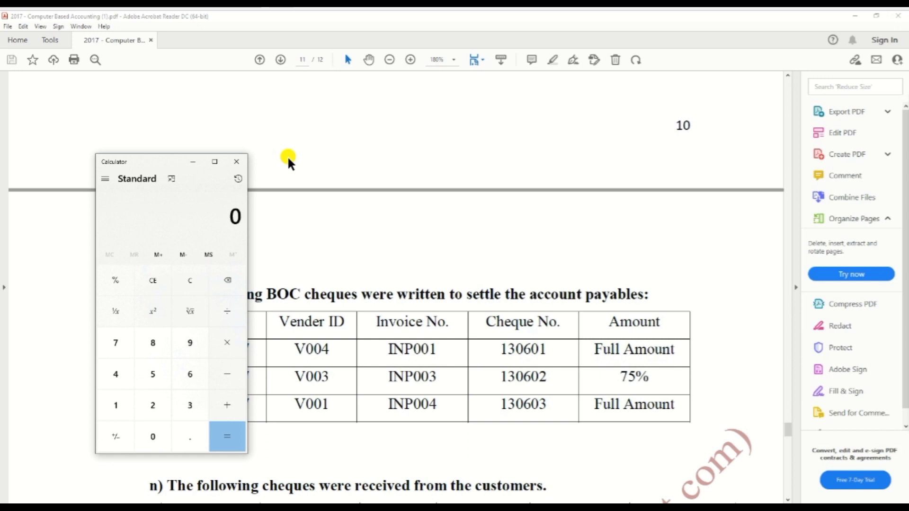
type("333")
key("BackSpace")
type("0000")
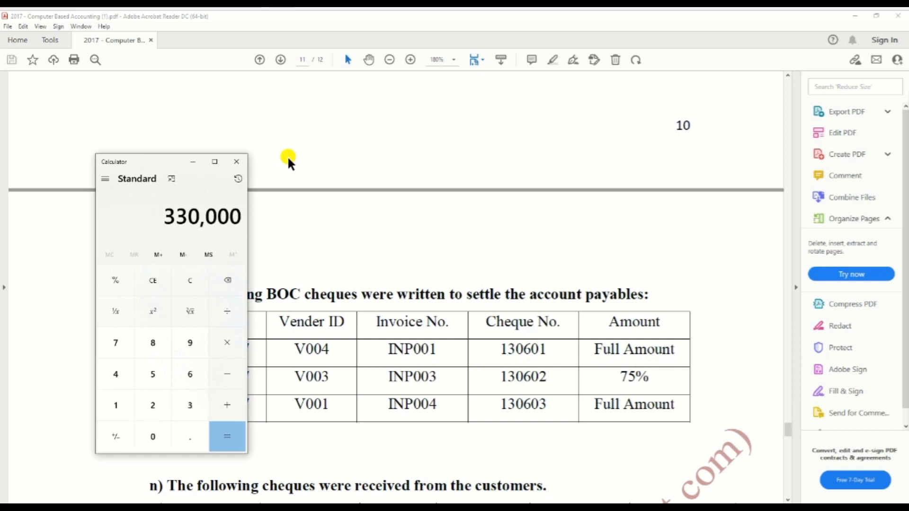
type("*0.75")
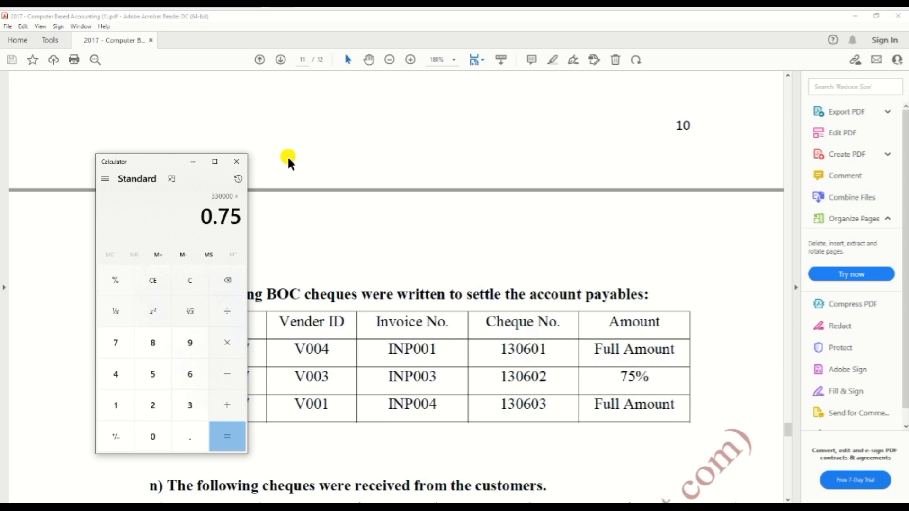
key("Return")
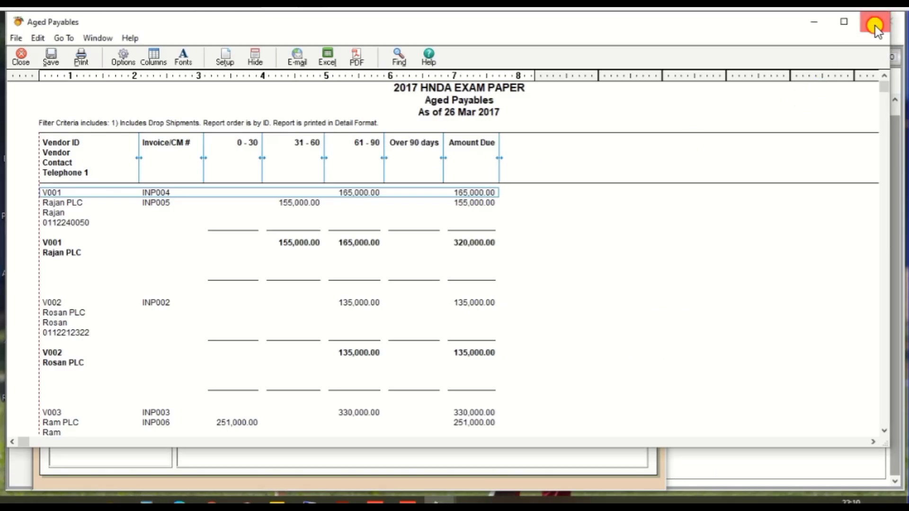
- Close the Peachtree report windows, and start a new check from the Pay Bills task with vendor V003 as its payee
left_click(871, 27)
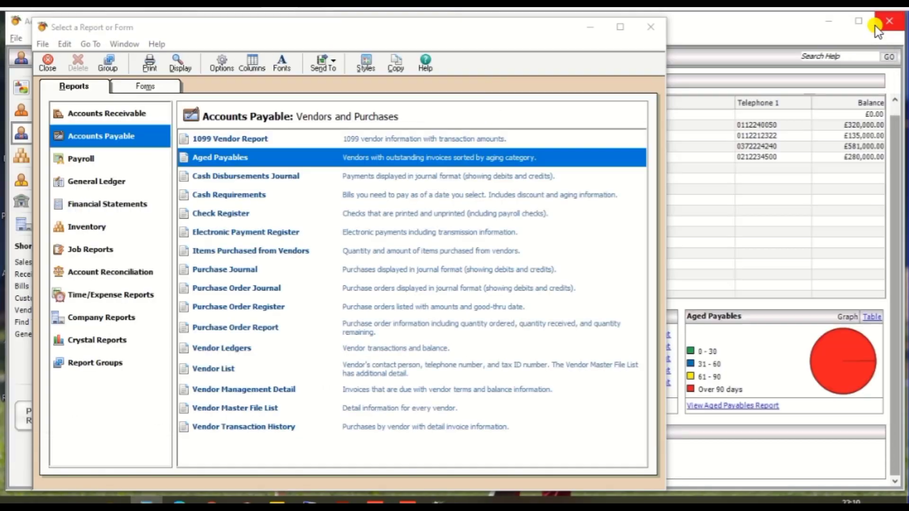
left_click(648, 28)
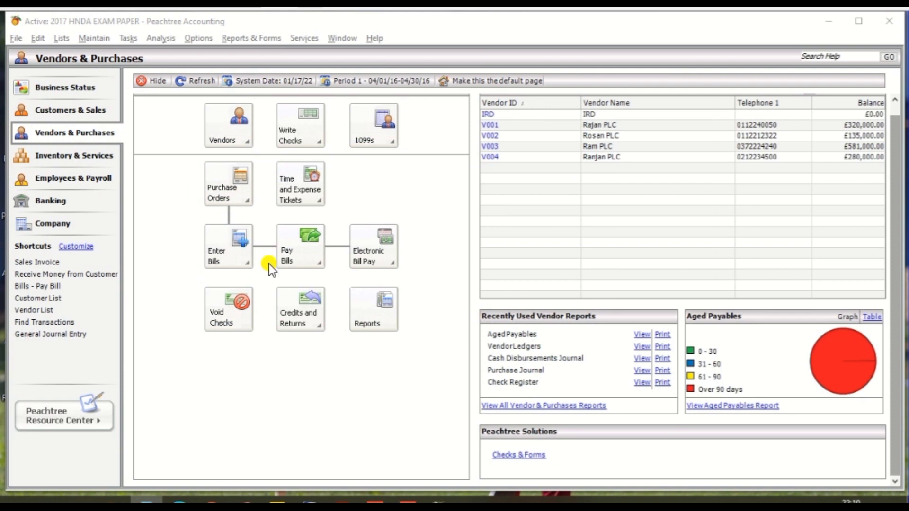
left_click(306, 258)
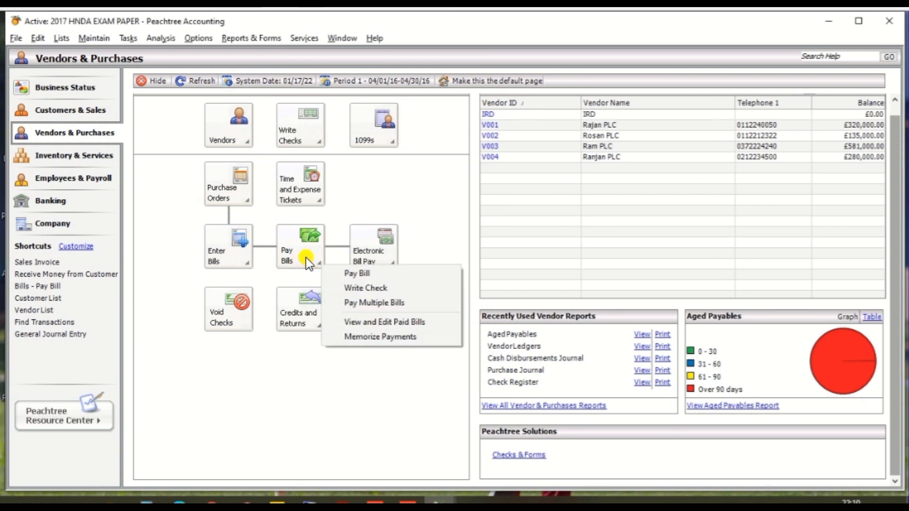
left_click(417, 289)
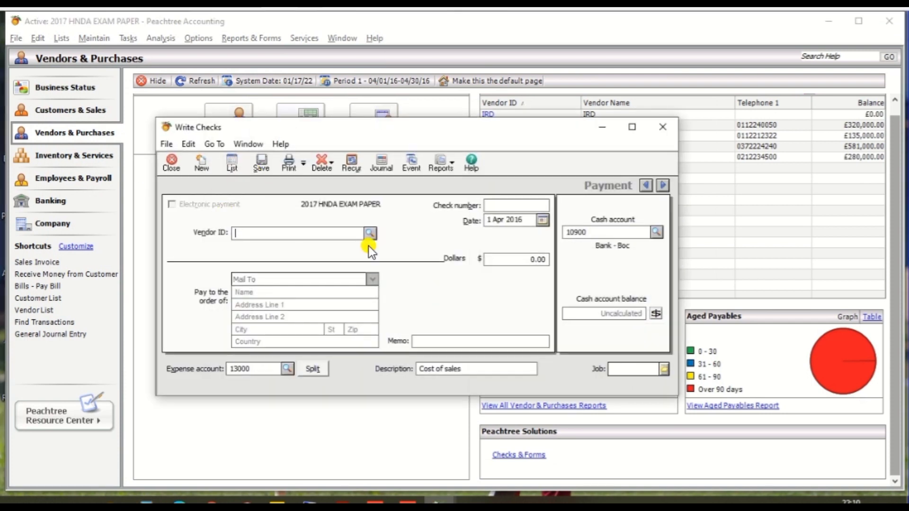
left_click(373, 233)
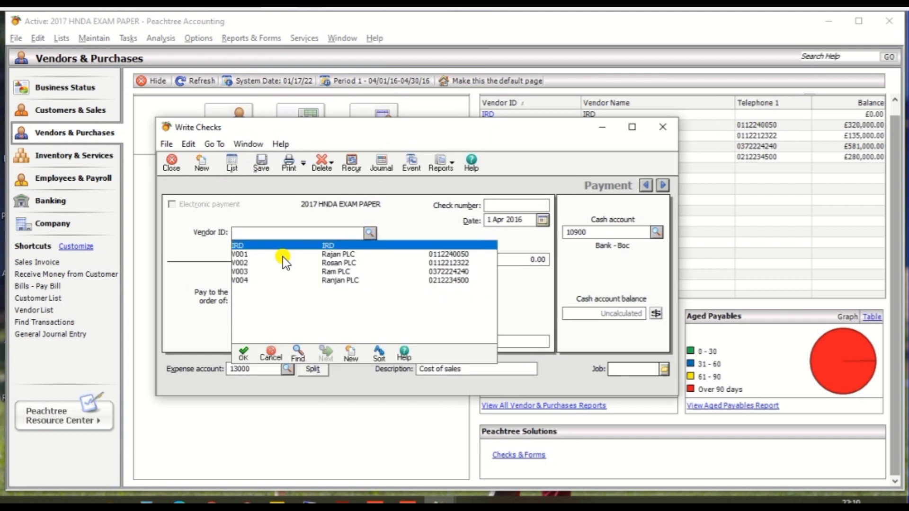
double_click(251, 272)
- Set the V003 check's number to 130602, and look up its cheque date in the exam paper PDF with Calculator out of the way
left_click(504, 204)
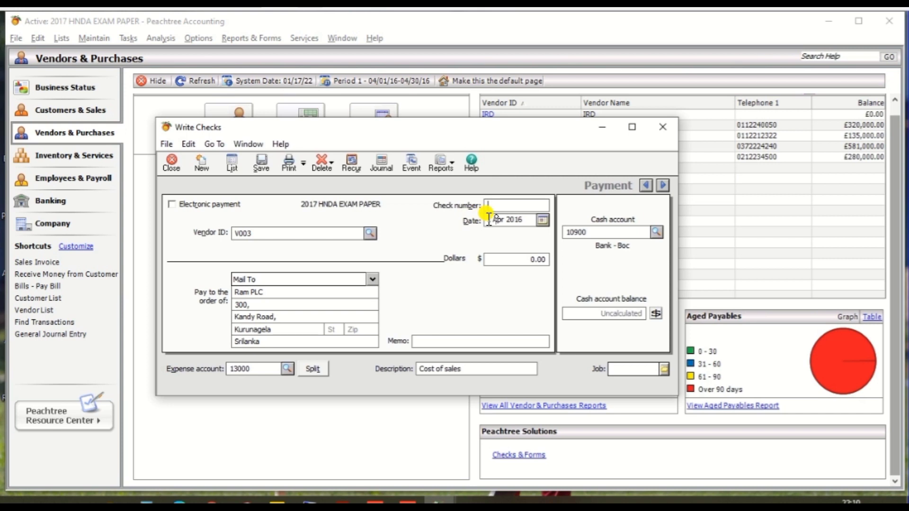
type("130602")
left_click(491, 222)
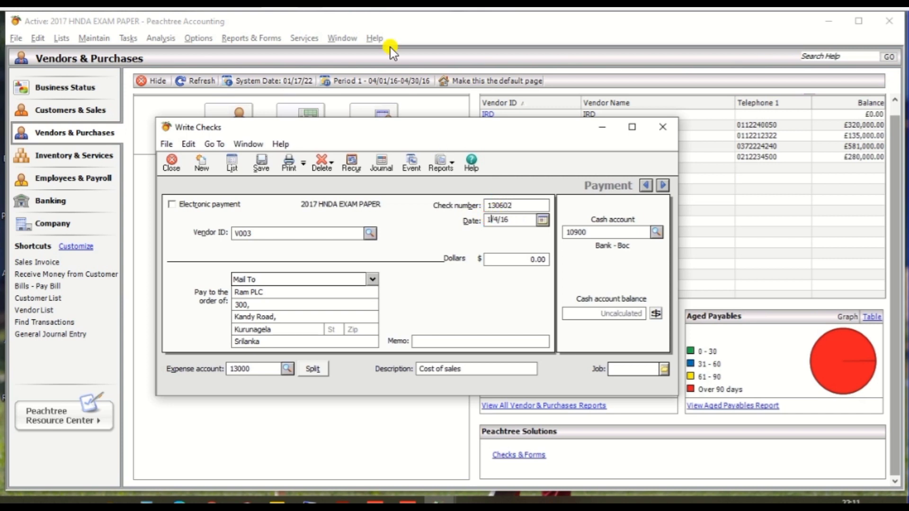
key("alt+Tab")
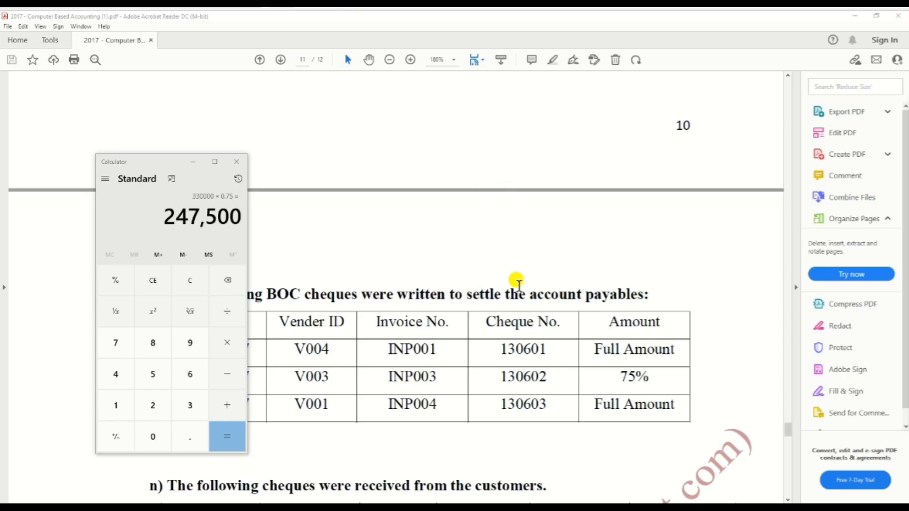
left_click(186, 159)
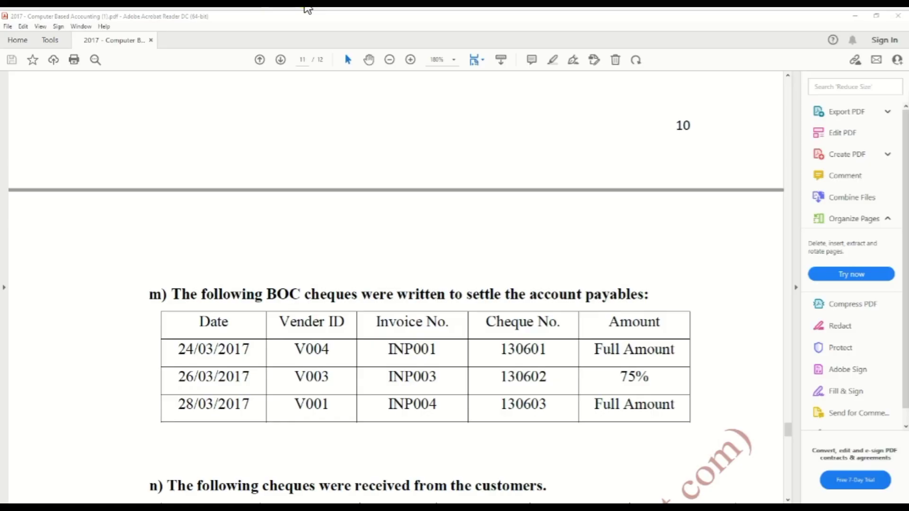
key("alt+Tab")
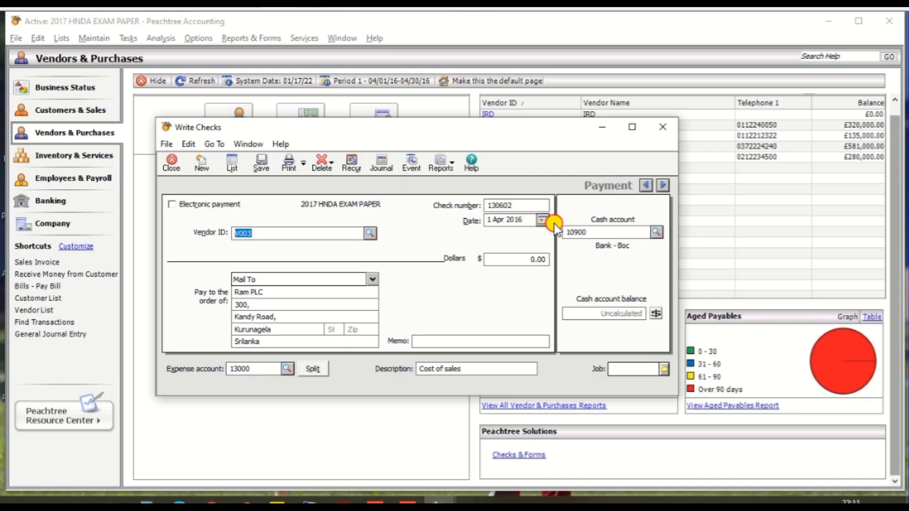
- Set the date of the V003 check to 26 Mar 2017 in Peachtree
left_click(542, 219)
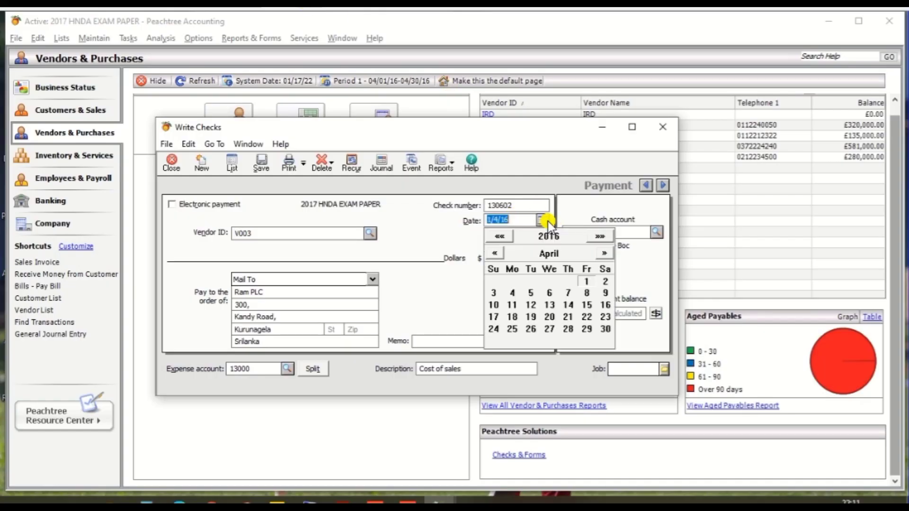
left_click(600, 236)
left_click(600, 236)
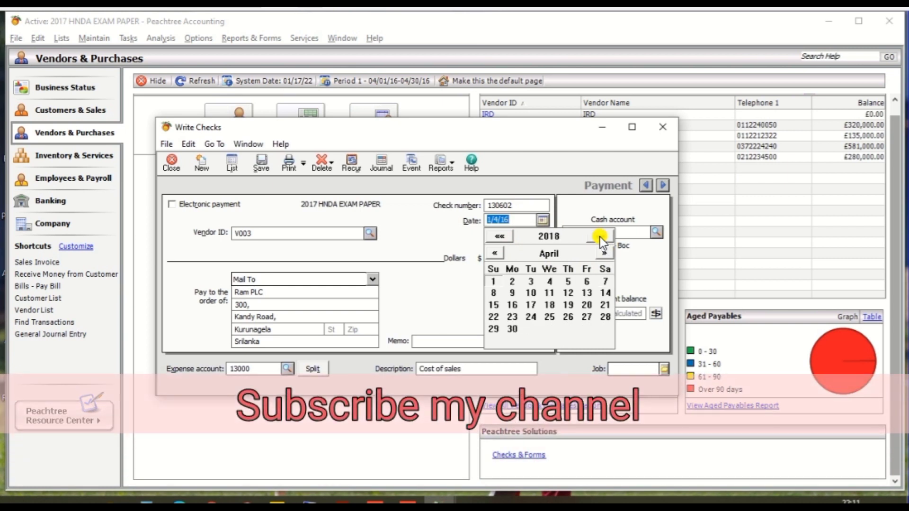
left_click(495, 234)
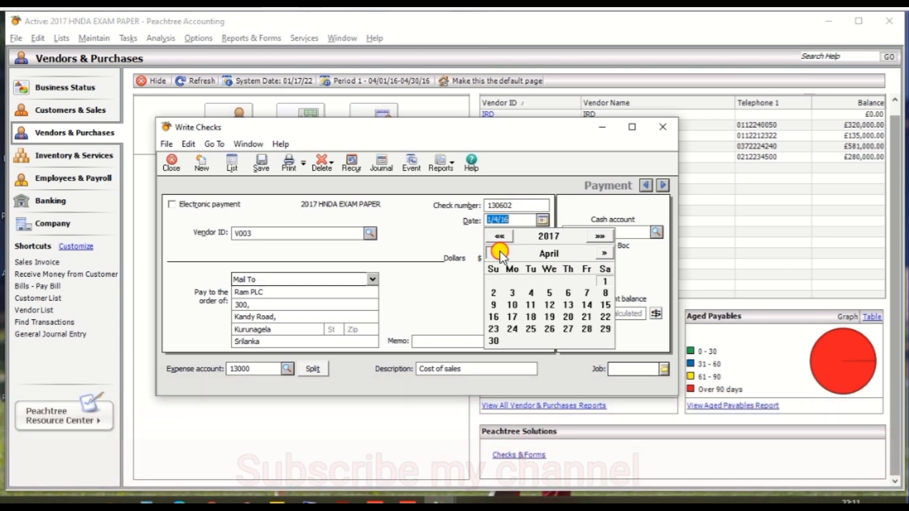
left_click(497, 251)
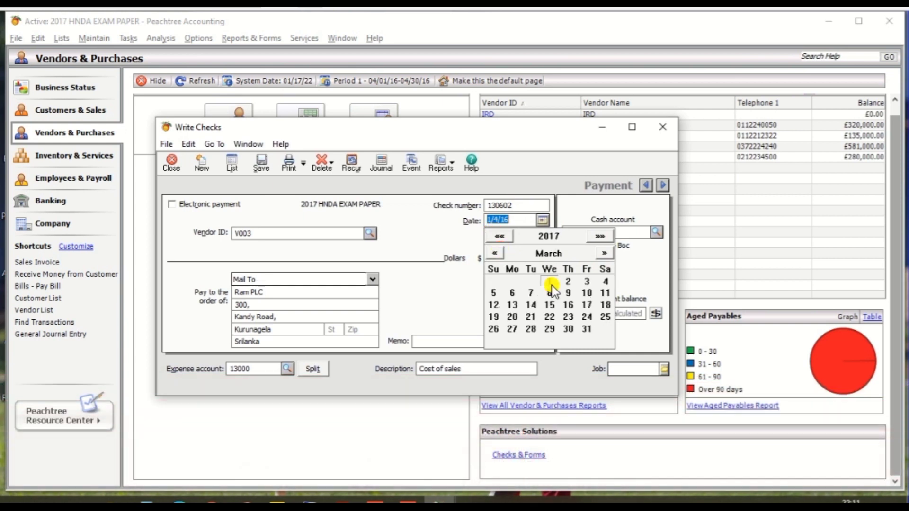
left_click(492, 327)
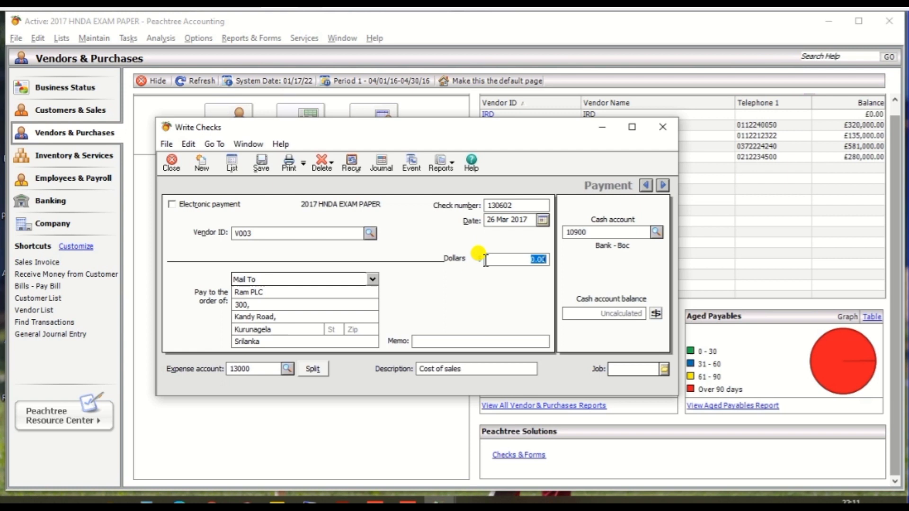
- Complete and save the V003 check with an amount of 247500 charged to expense account 12600, Accounts payable
type("247500")
left_click(288, 369)
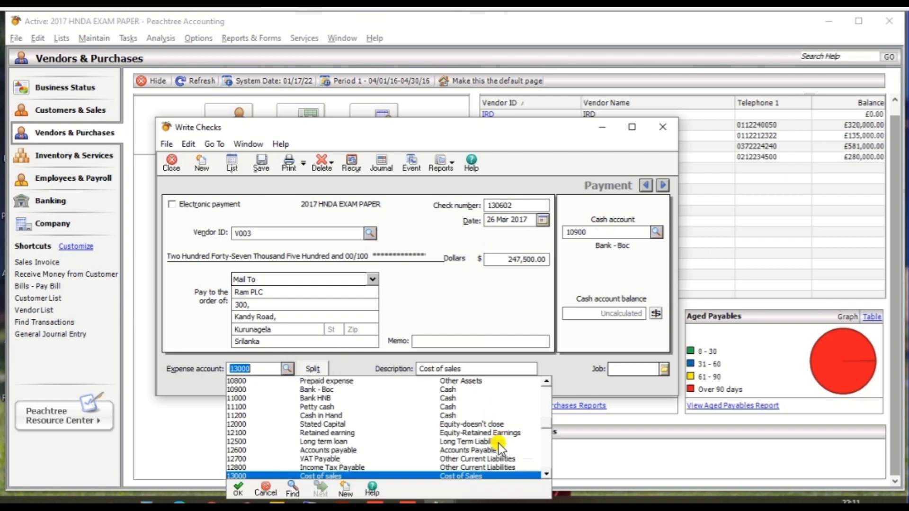
double_click(320, 451)
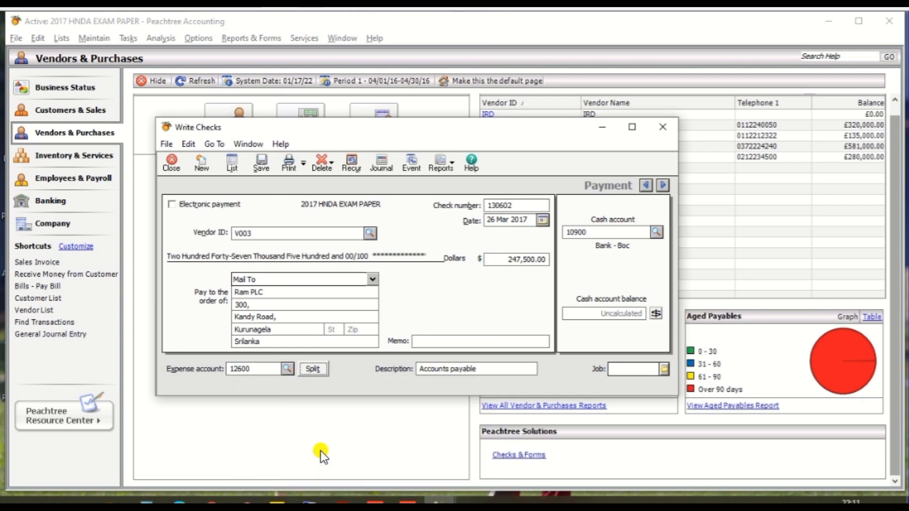
left_click(260, 163)
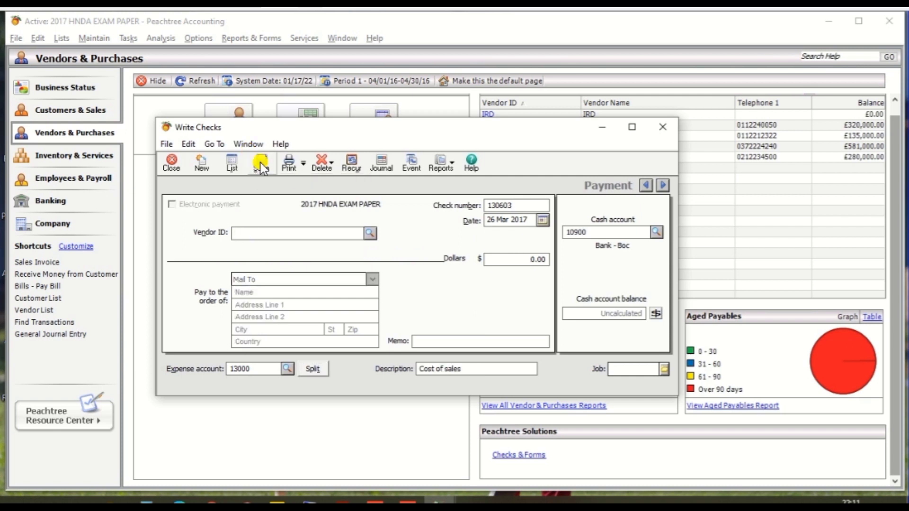
- Switch to the exam paper PDF to read the row for the V001 cheque
key("alt+Tab")
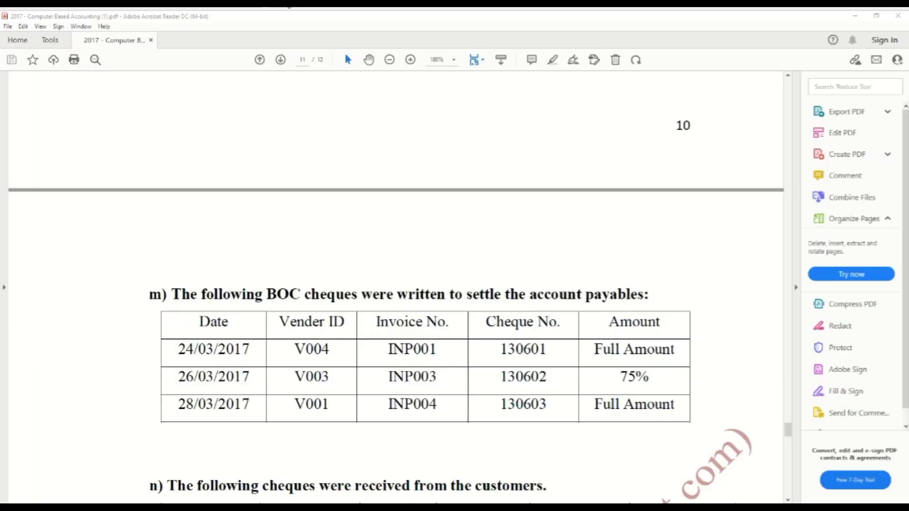